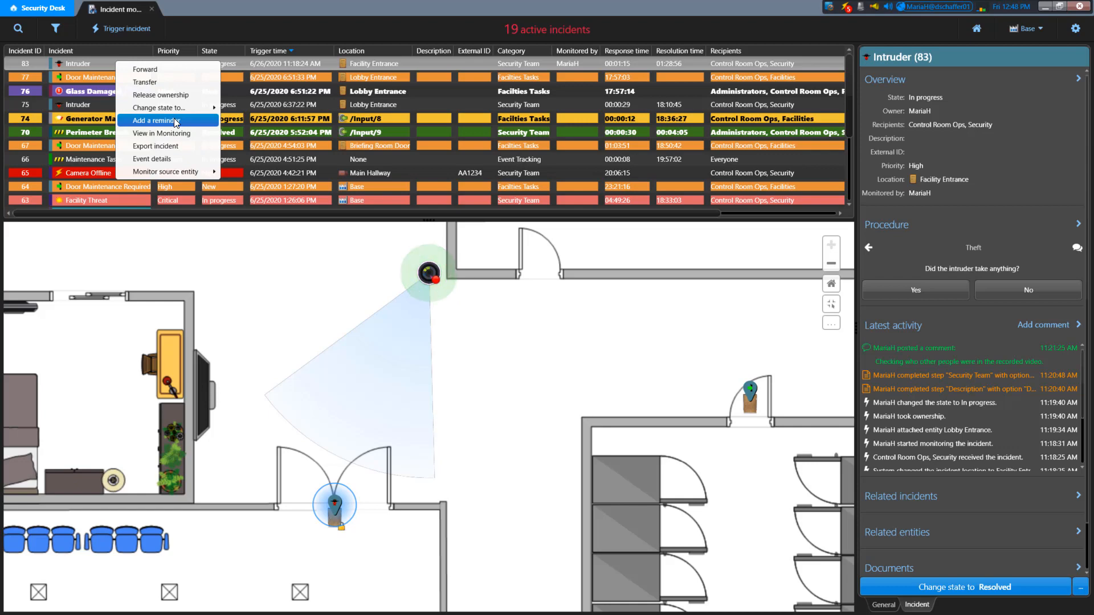
- Start a reminder for the Intruder (83) incident and set its recurrence to Every minute
click(171, 121)
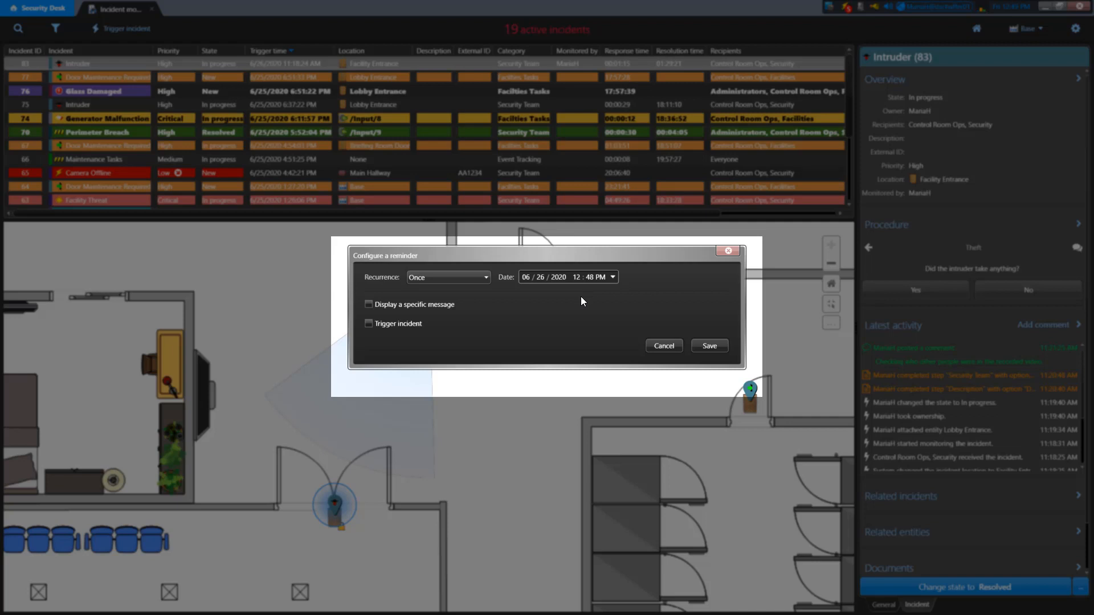
click(481, 275)
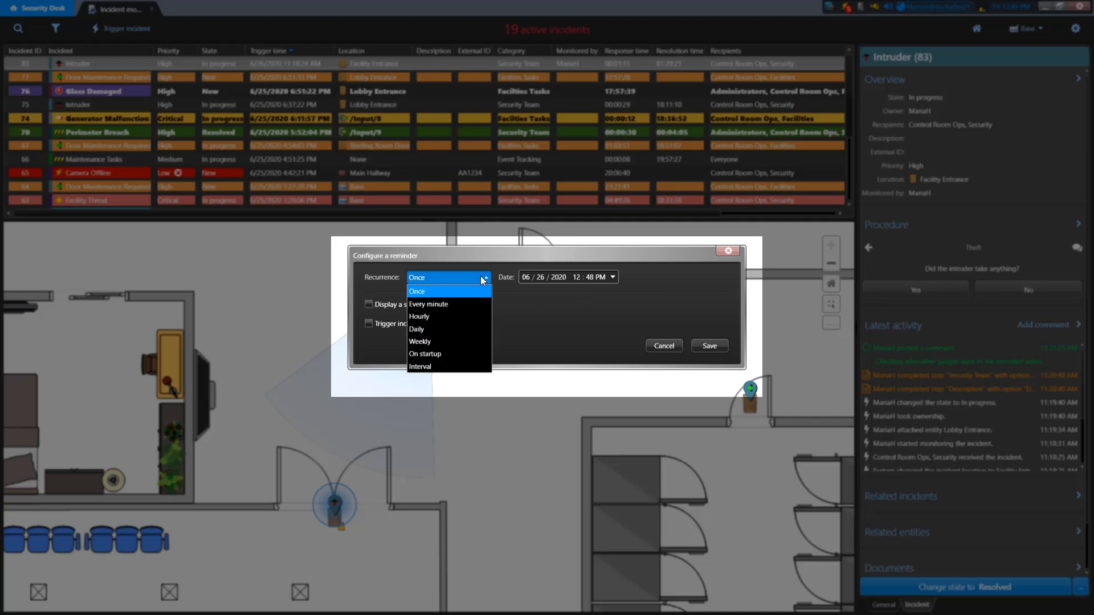
click(462, 300)
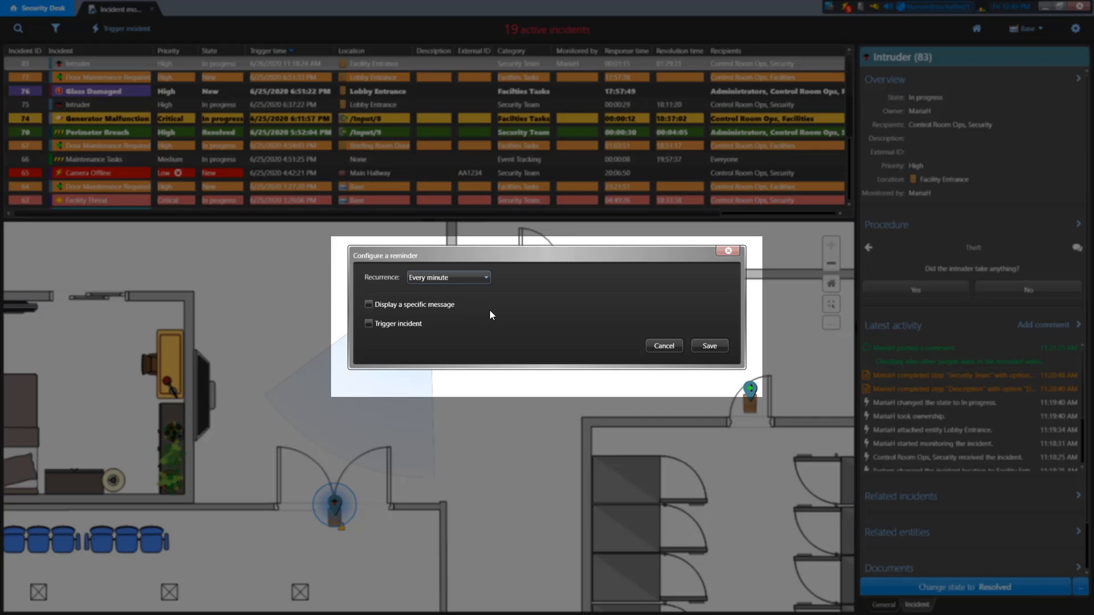
- Set the reminder to recur hourly, at every 5th minute of the hour
click(486, 279)
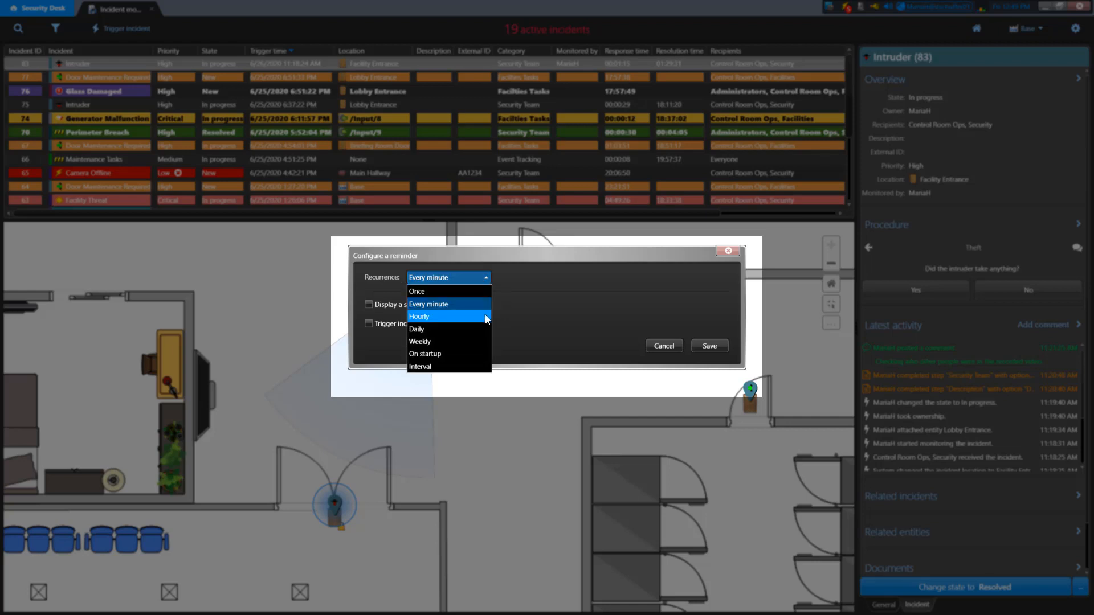
click(482, 316)
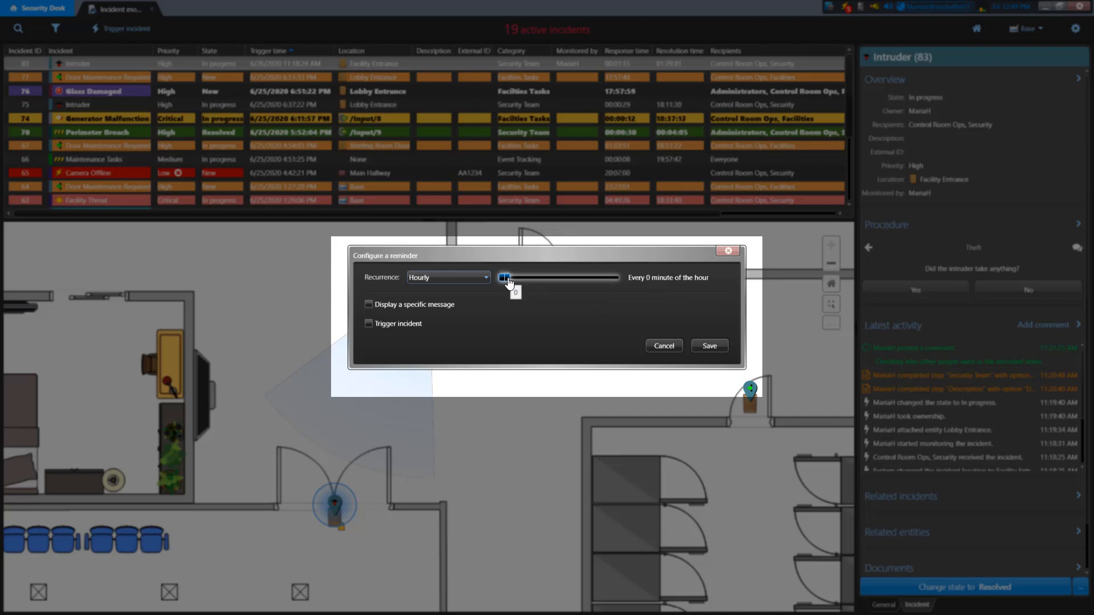
drag(507, 278, 518, 282)
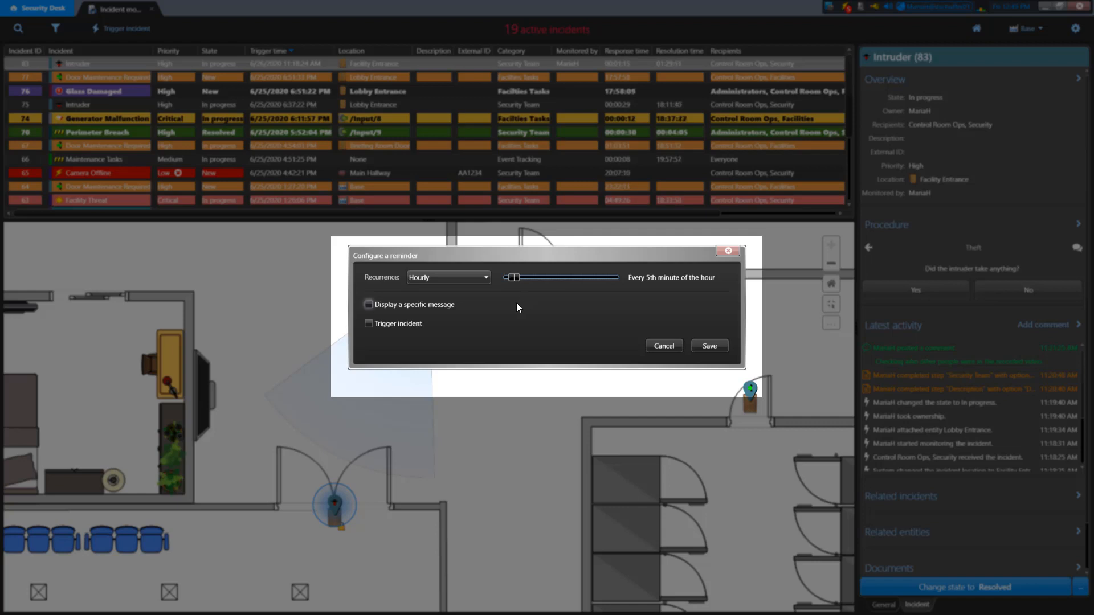
- Set the reminder to recur daily at 03:45 PM
click(475, 278)
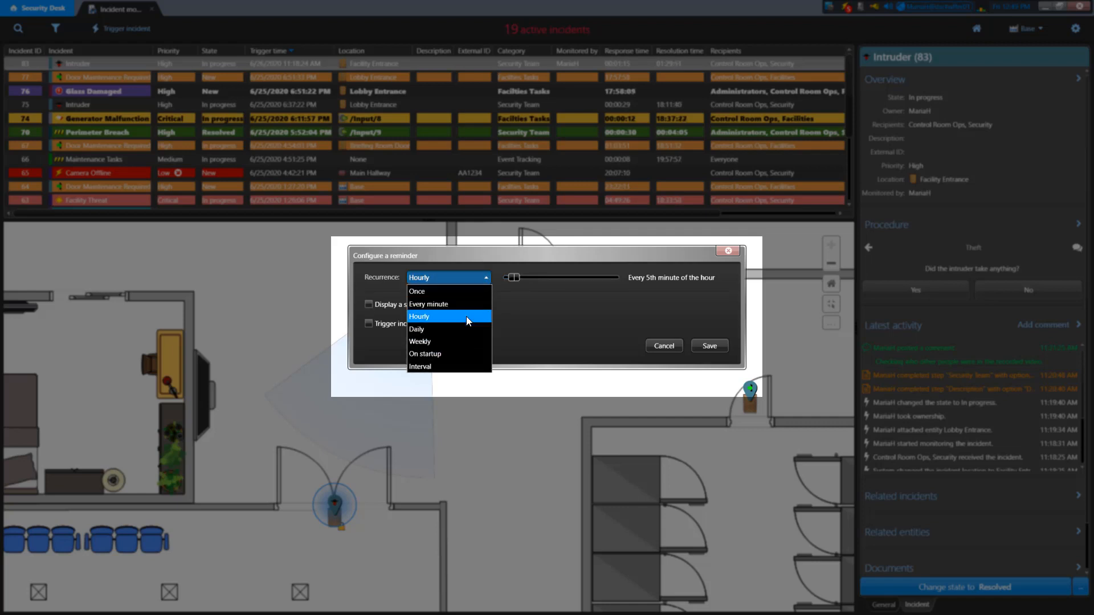
click(453, 327)
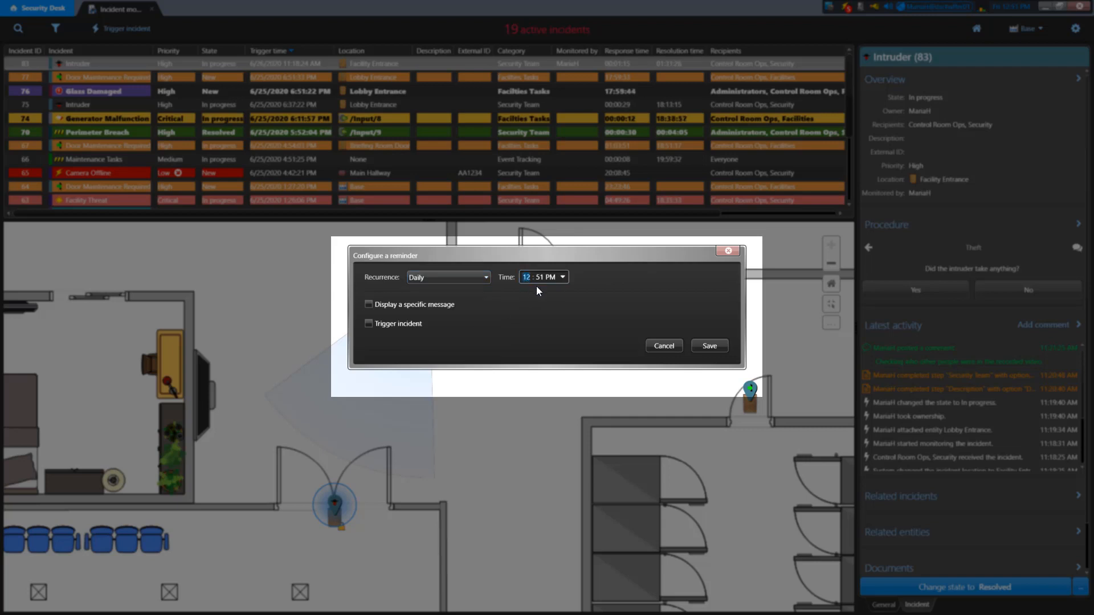
click(563, 278)
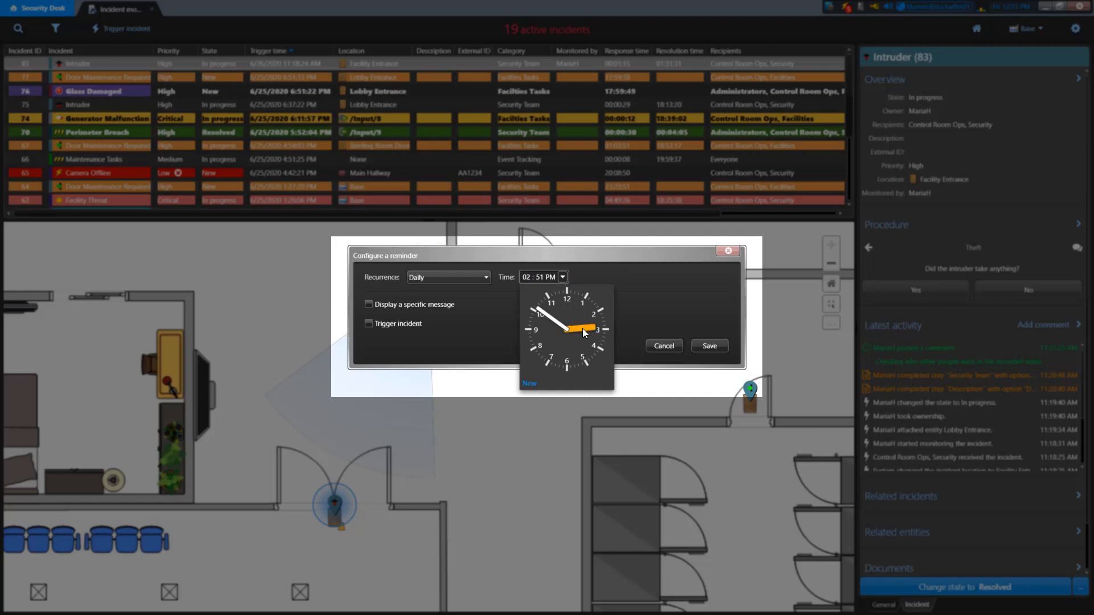
drag(582, 332, 539, 327)
click(589, 269)
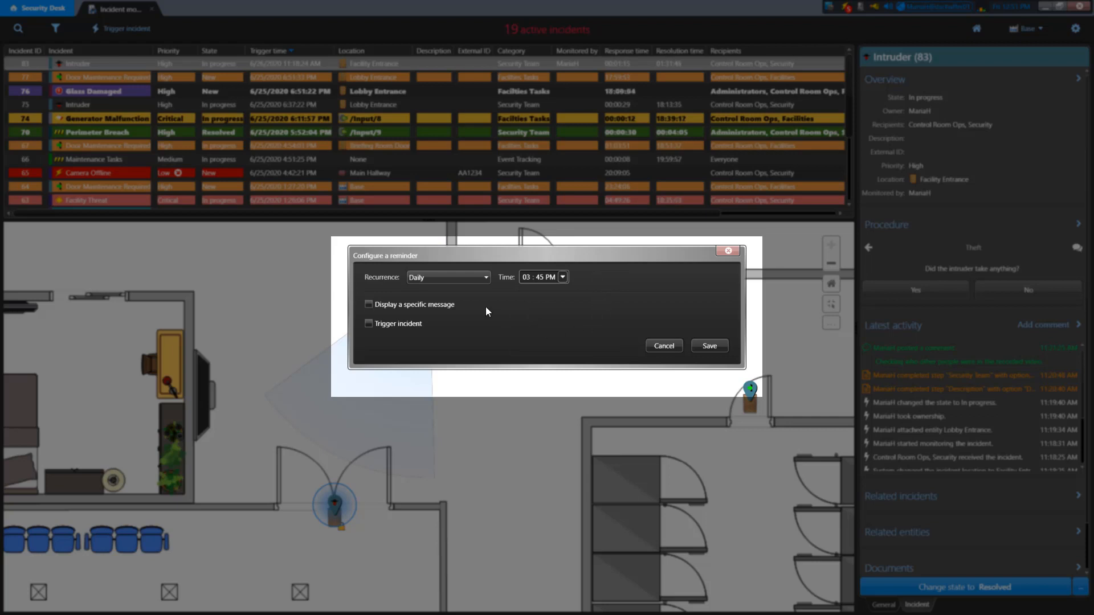
- Set the reminder to recur weekly on Wednesday at 03:45 PM
click(468, 278)
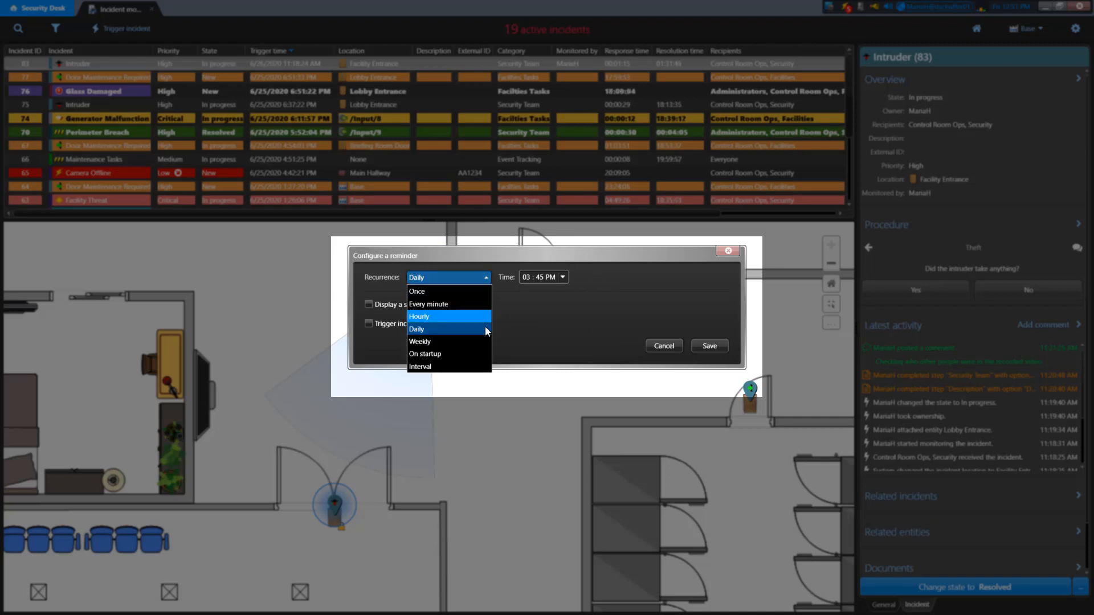
click(462, 342)
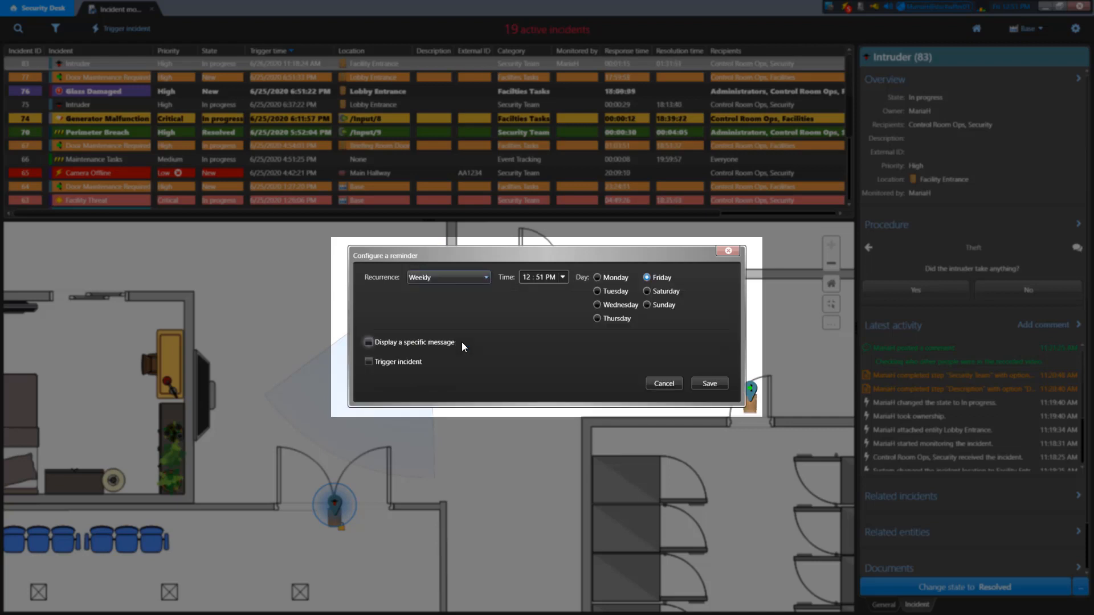
click(561, 277)
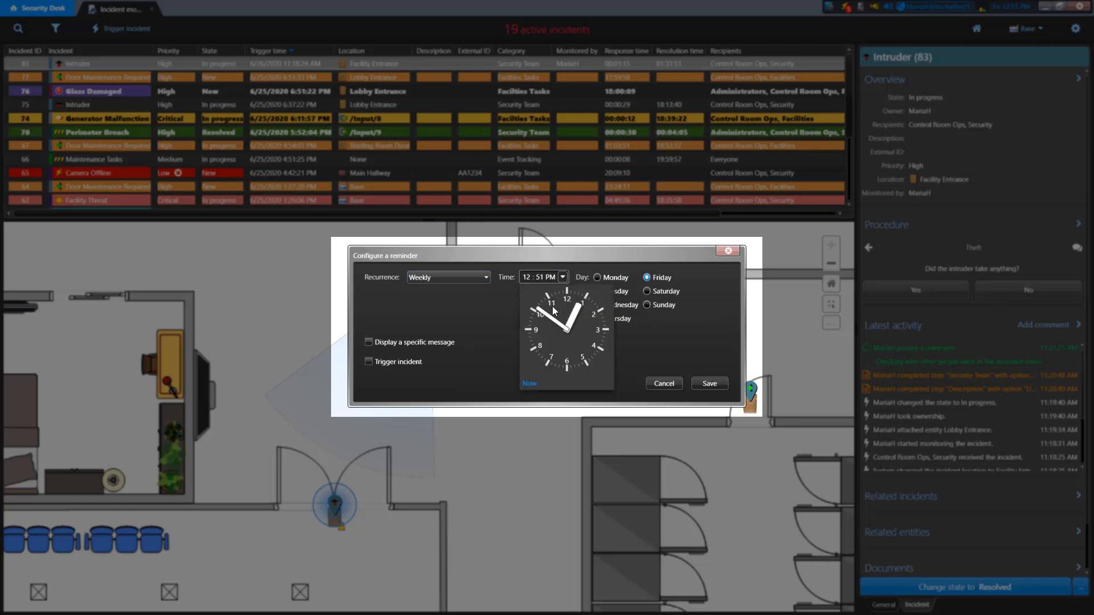
drag(552, 306, 591, 343)
click(653, 337)
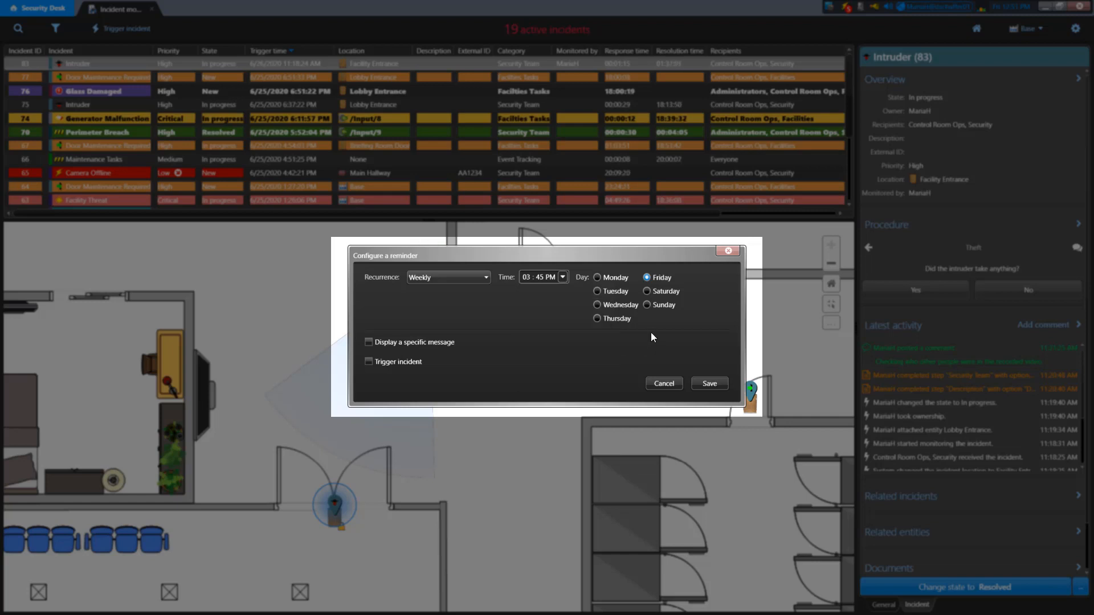
click(597, 306)
- Set the reminder's recurrence to On startup
click(467, 278)
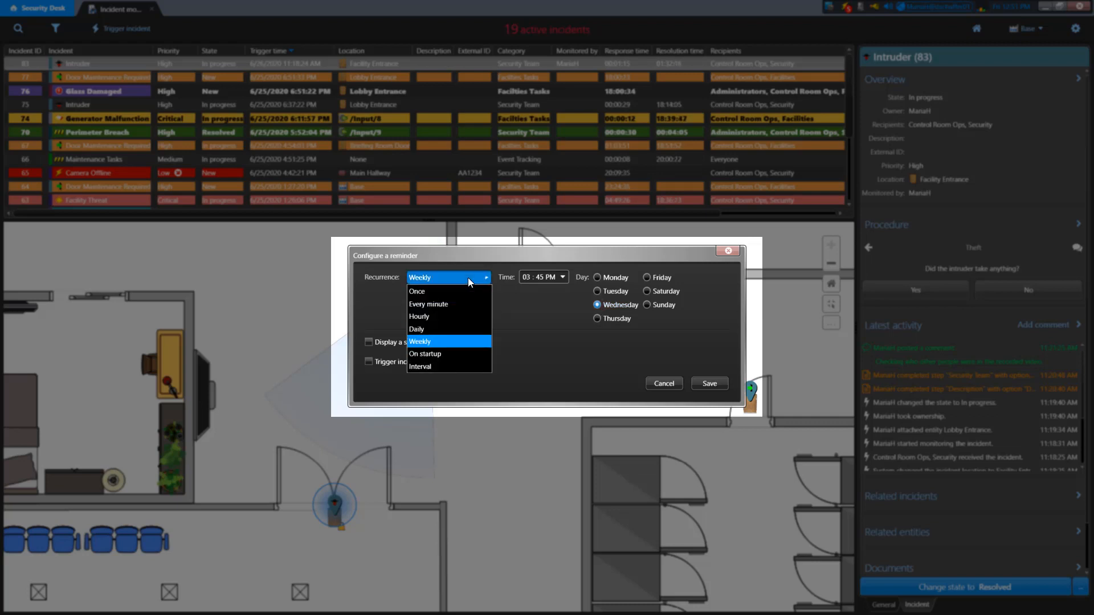
click(460, 357)
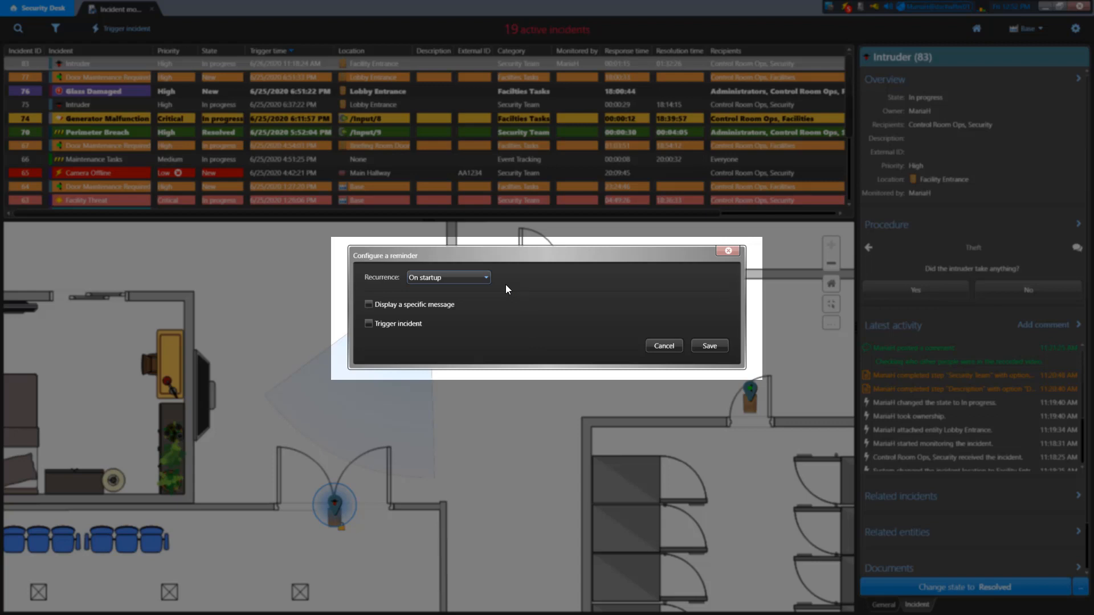
- Set the reminder's recurrence to an interval of 10 minutes
click(471, 279)
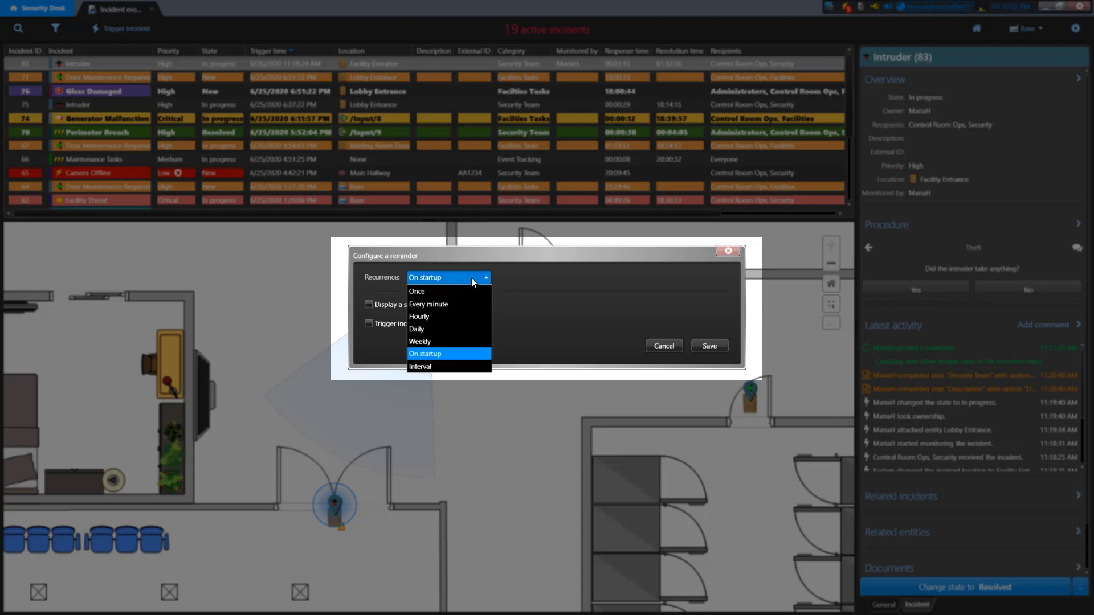
click(442, 371)
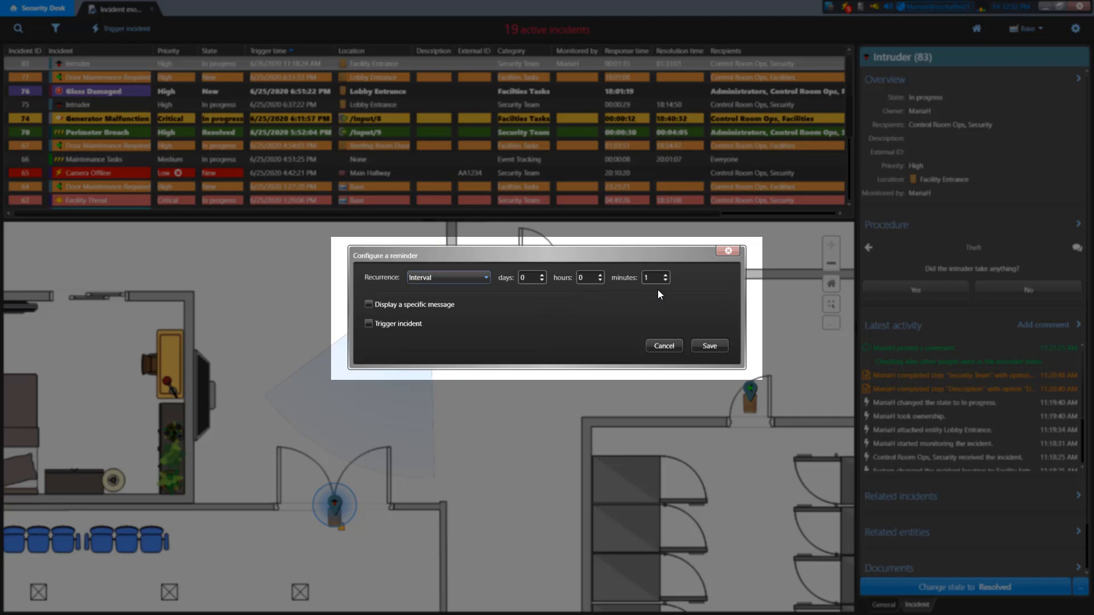
click(665, 273)
click(665, 273)
click(665, 273)
click(665, 274)
- Have the reminder display the message "Please follow up on this incident." and save the reminder
click(369, 305)
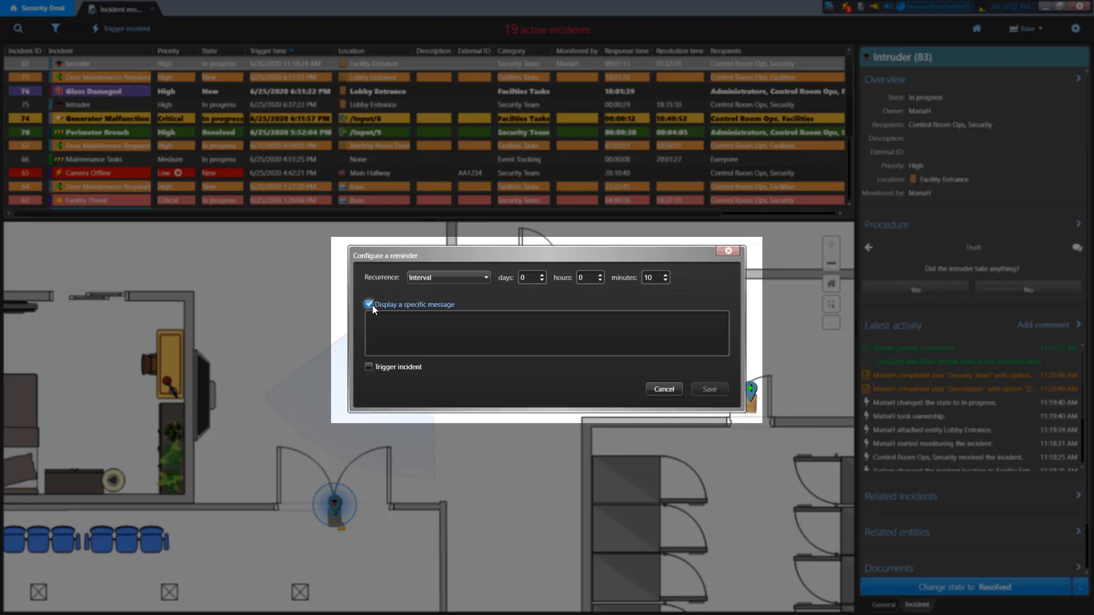
click(481, 329)
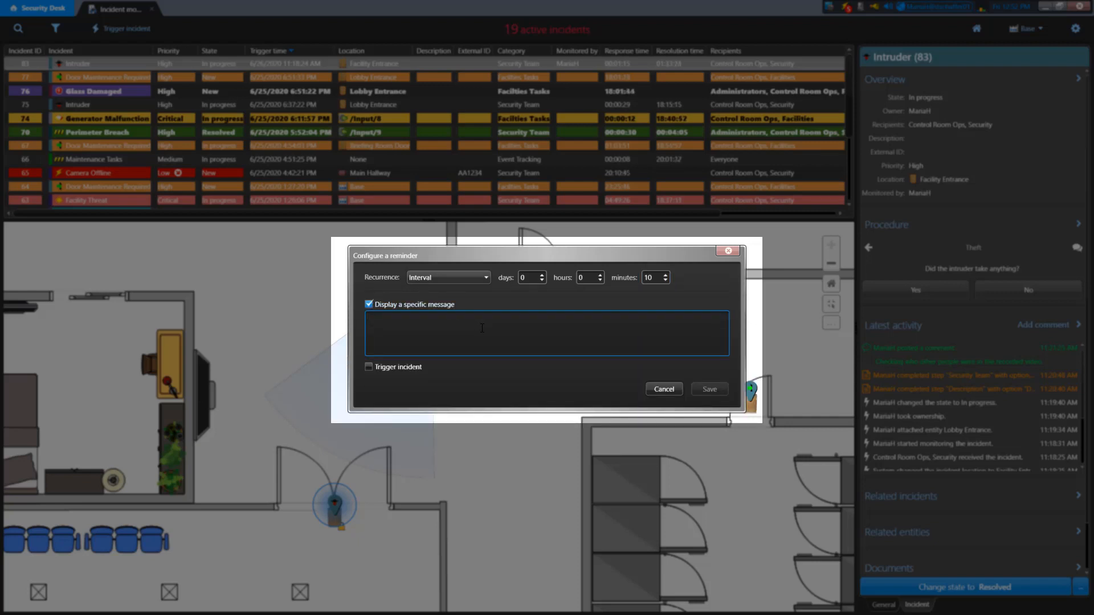
text(Please follow up on this )
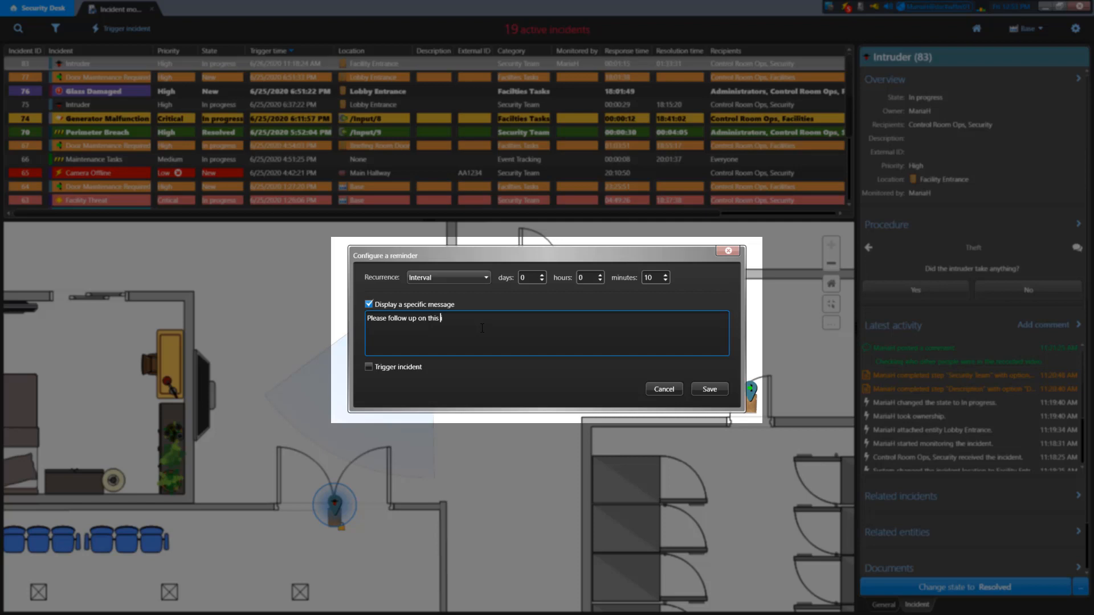
text(incident.)
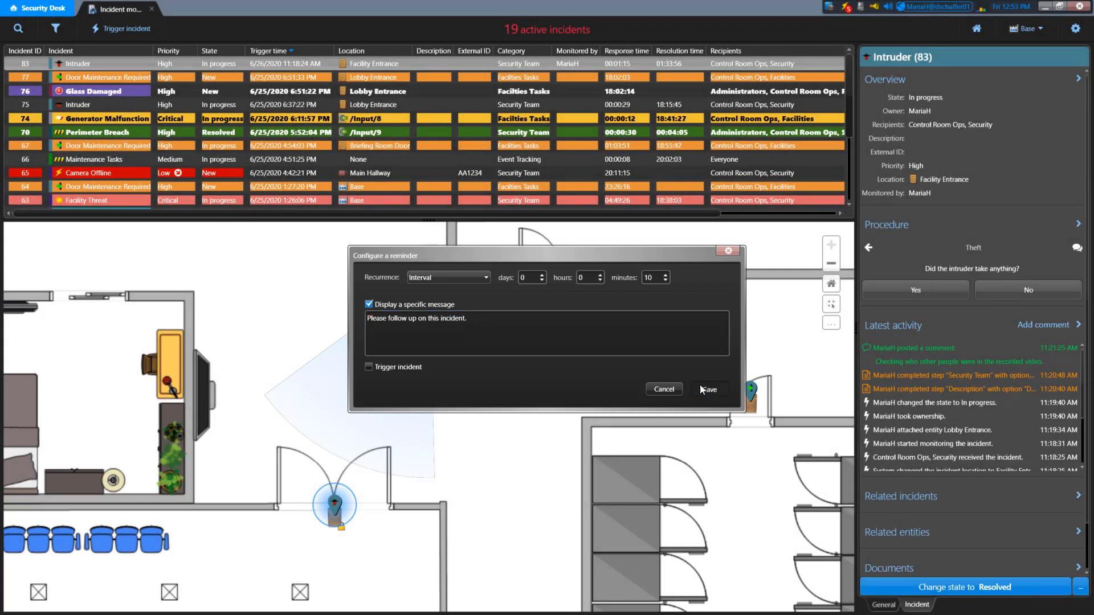
click(701, 388)
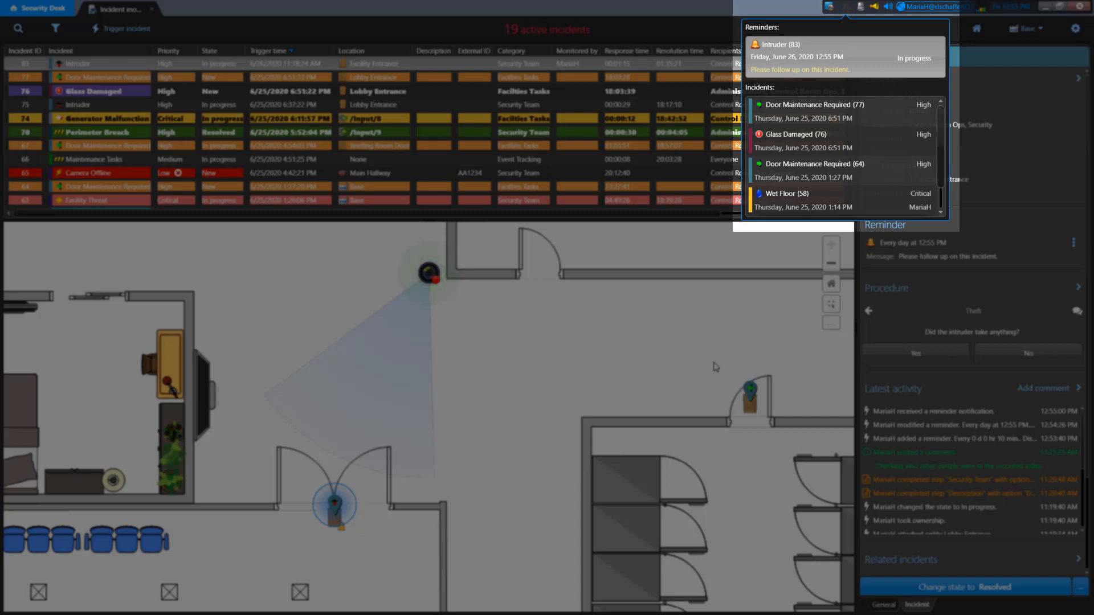
- Dismiss the Intruder (83) reminder notification
mouse_move(874, 69)
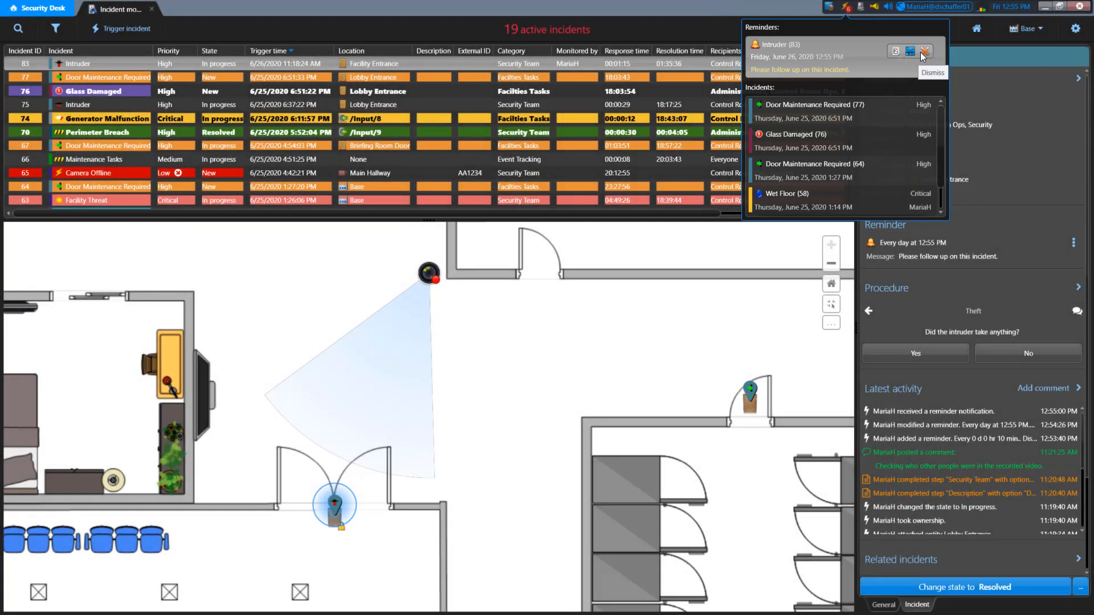
click(924, 52)
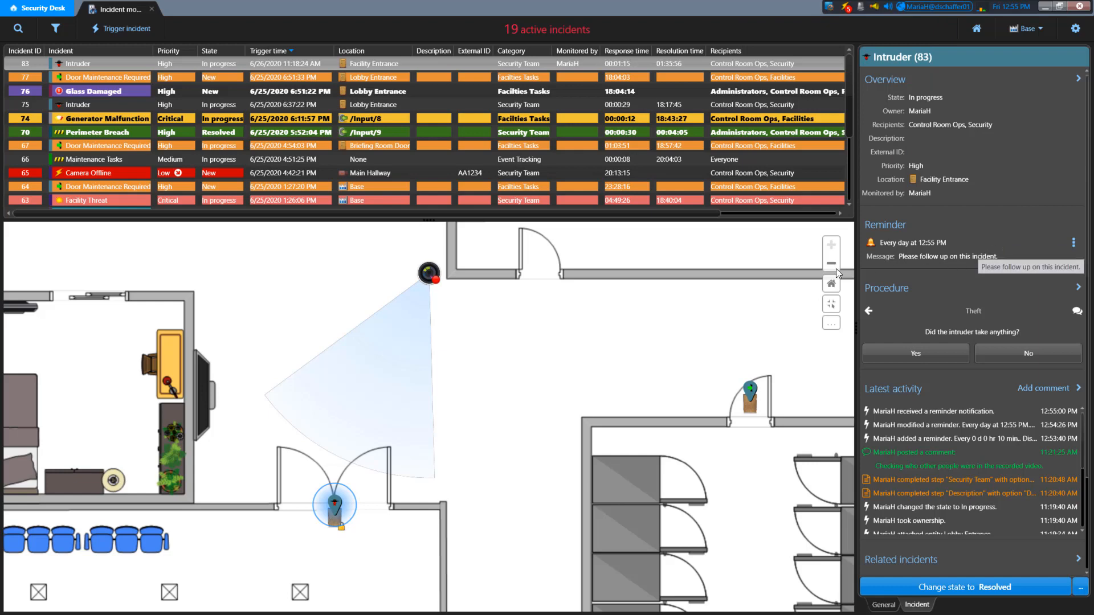
- Check the Reminder column in the incident list and view the options for the Intruder (83) incident's reminder
drag(460, 218, 611, 219)
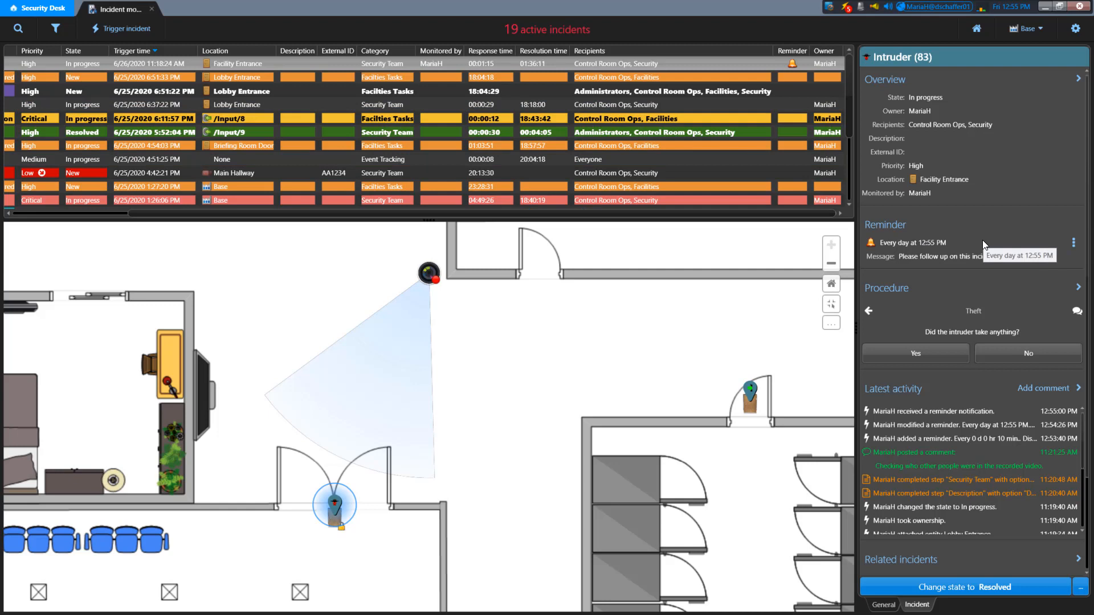
click(1072, 243)
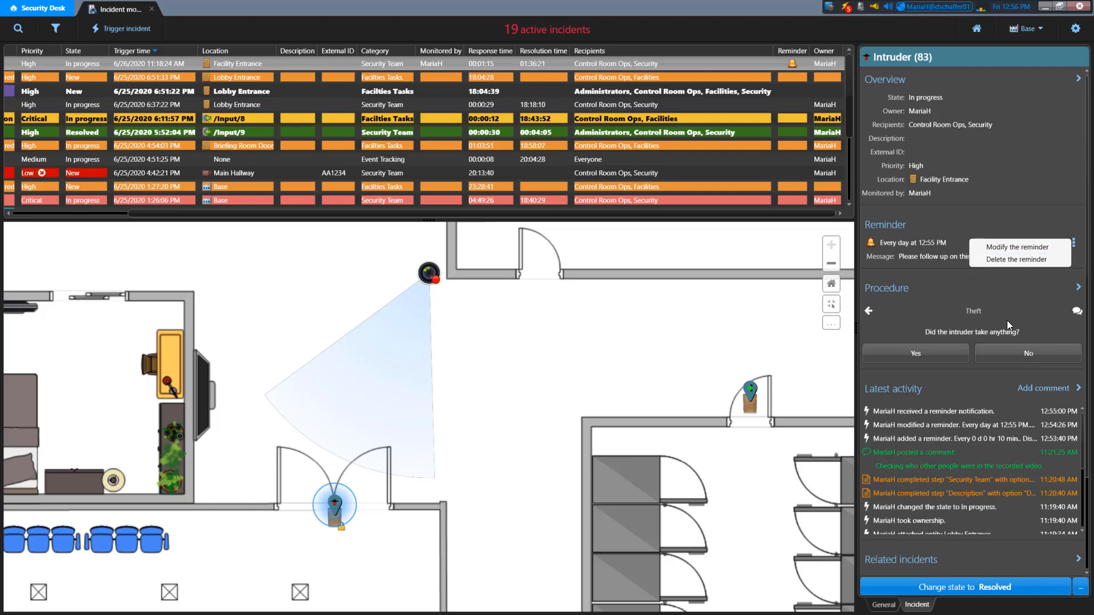
- Review the additional actions available for the Intruder (83) incident, including those for its reminder
click(1080, 588)
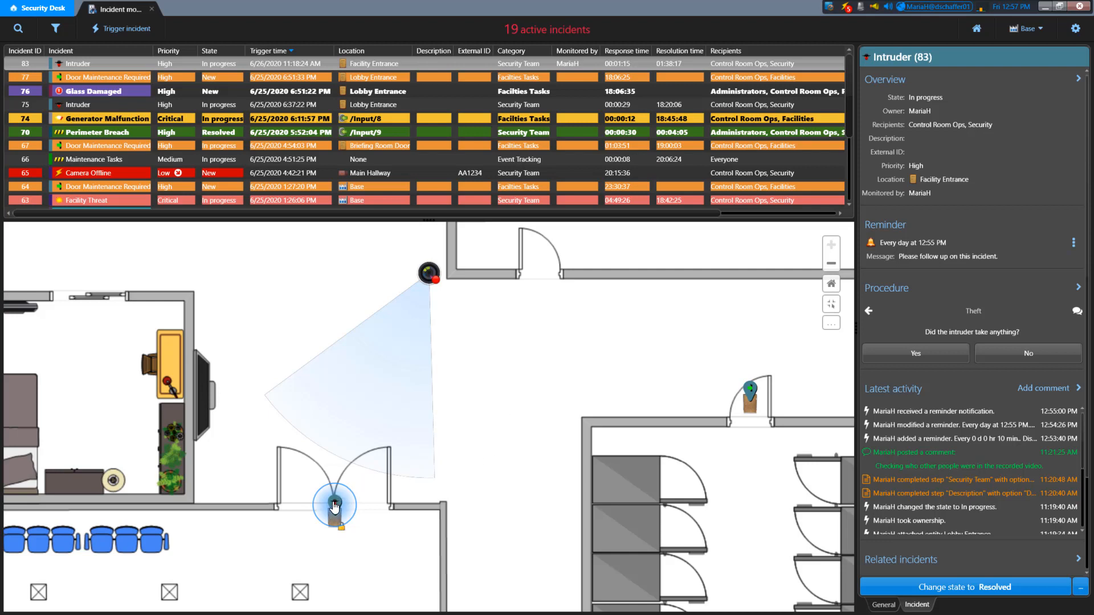
mouse_move(335, 509)
right_click(231, 61)
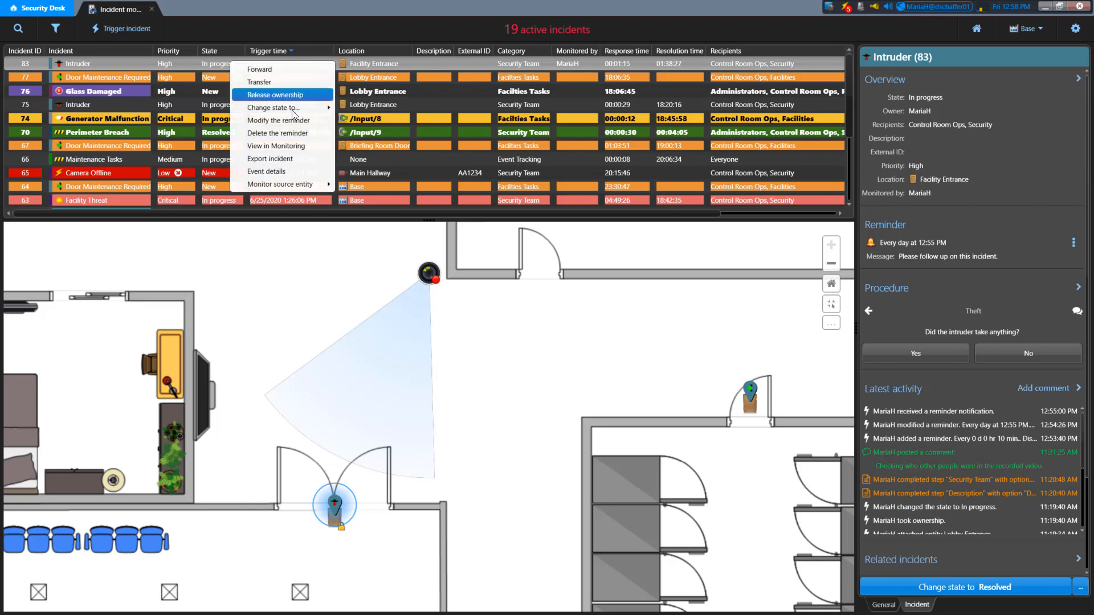
click(302, 140)
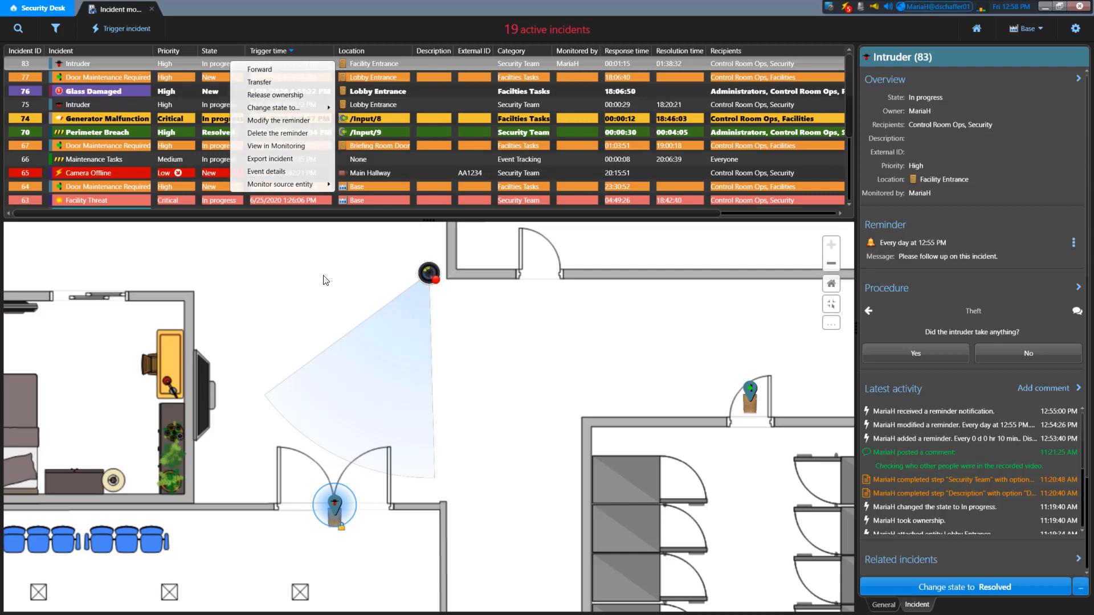
- Show the incident notifications and check the actions offered for Door Maintenance Required (77)
click(847, 8)
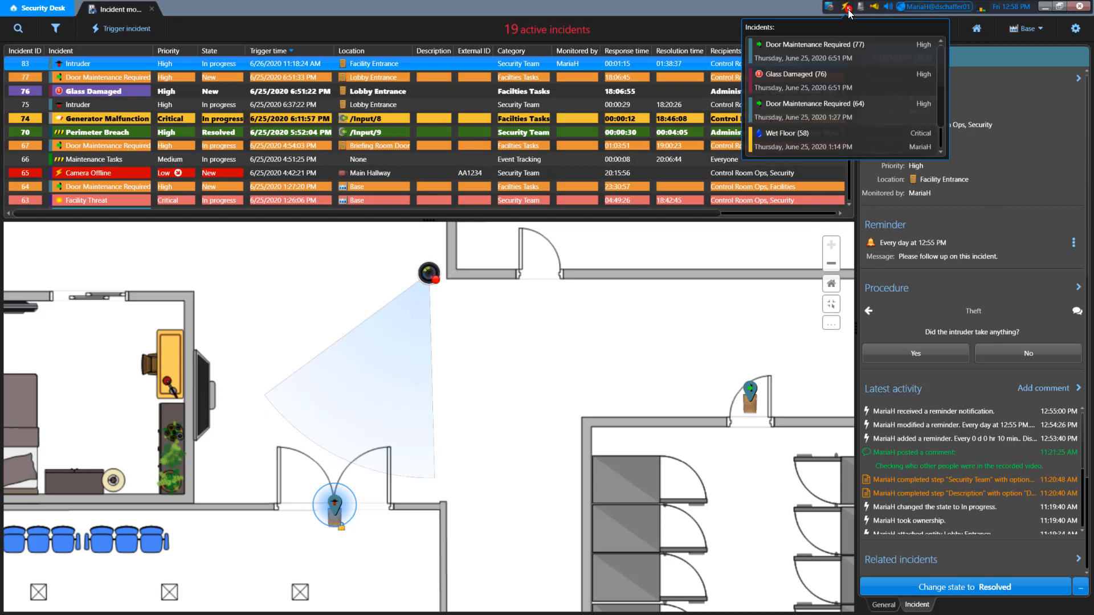
mouse_move(870, 55)
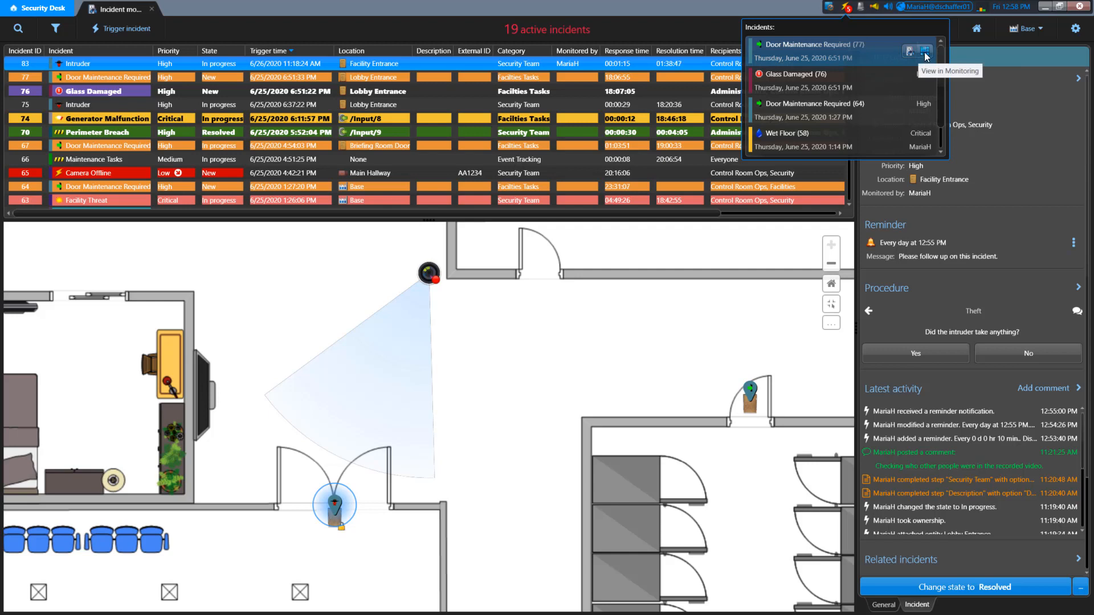
- View the Intruder (83) incident in Monitoring and check the general door and camera controls, returning to the incident details
double_click(470, 61)
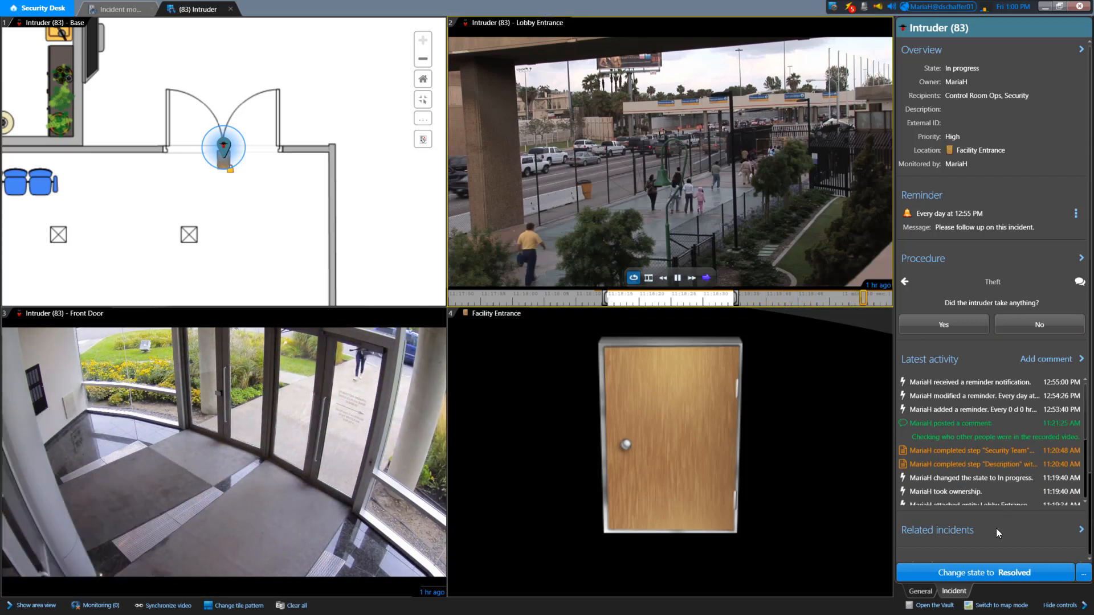
click(920, 592)
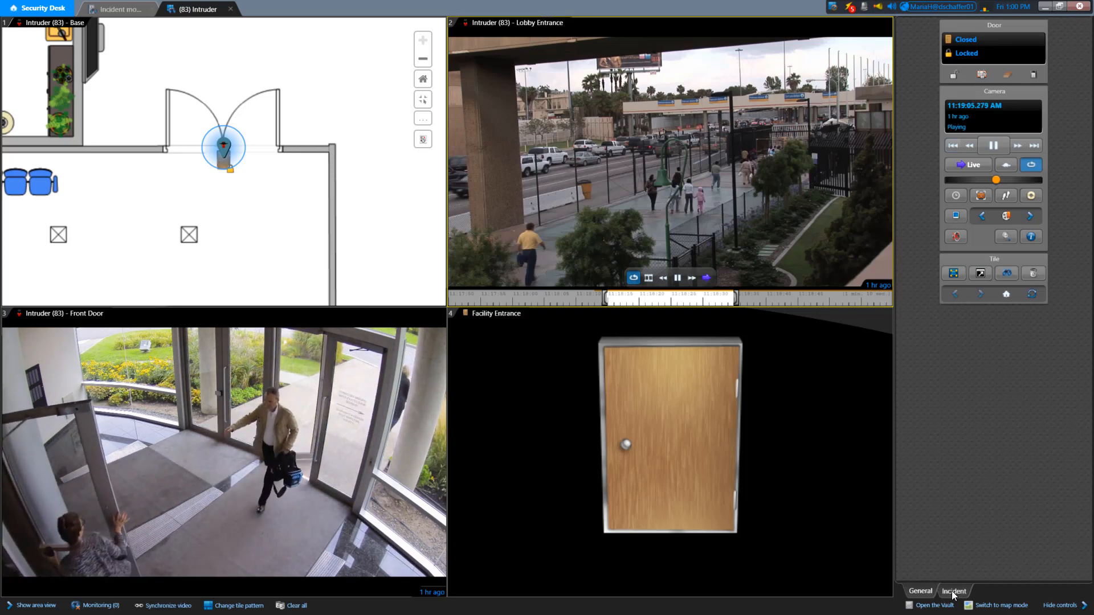
click(953, 592)
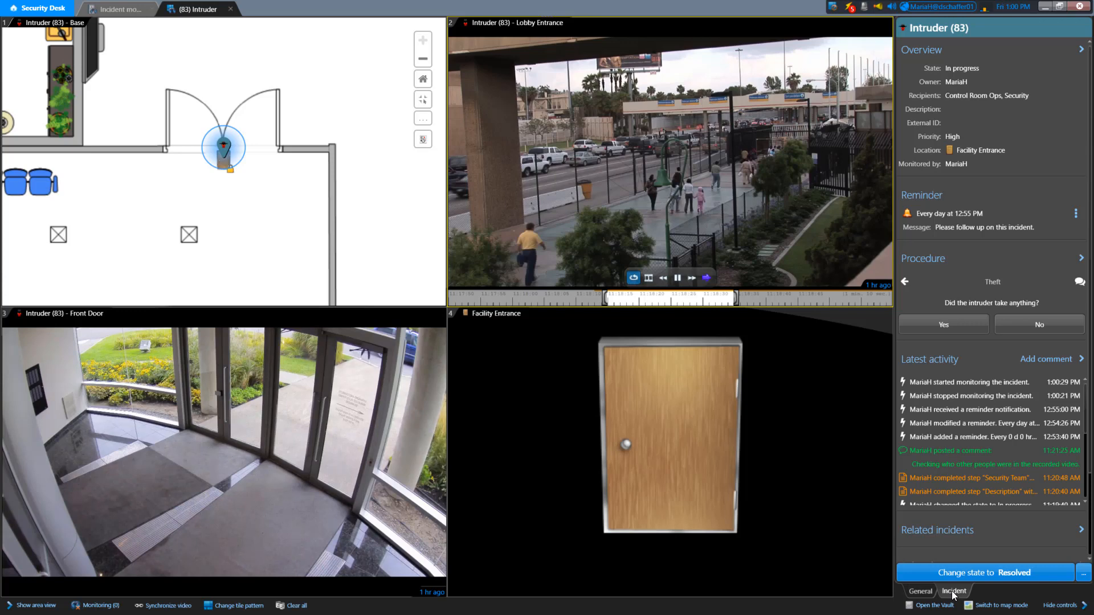
- Display the Garage camera in place of Lobby Entrance and switch to a tile pattern with one large map tile
click(33, 605)
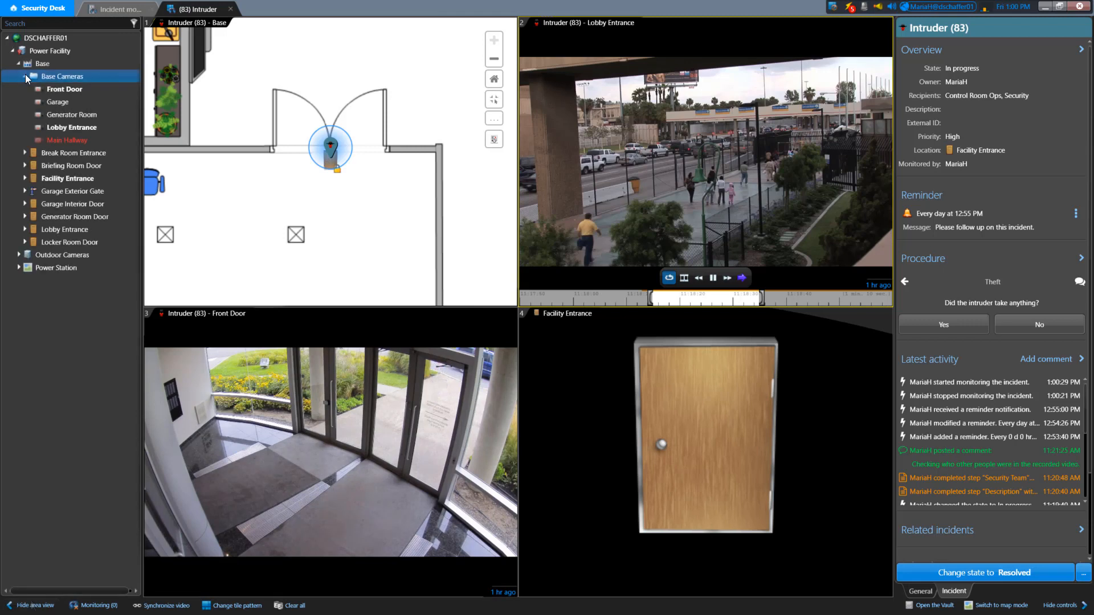
drag(66, 101, 572, 129)
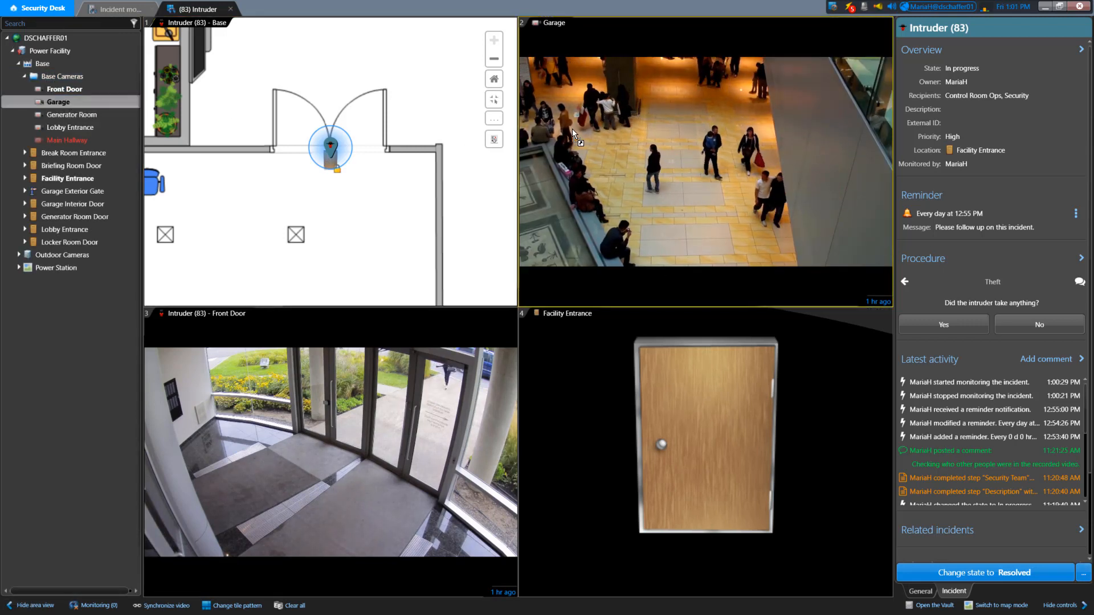
click(262, 607)
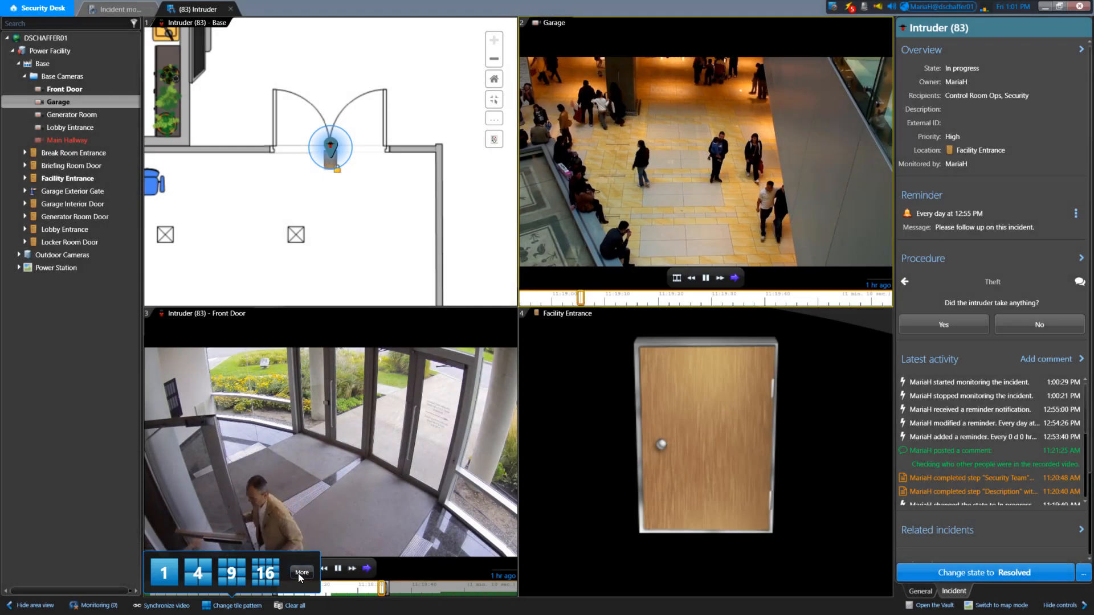
click(299, 574)
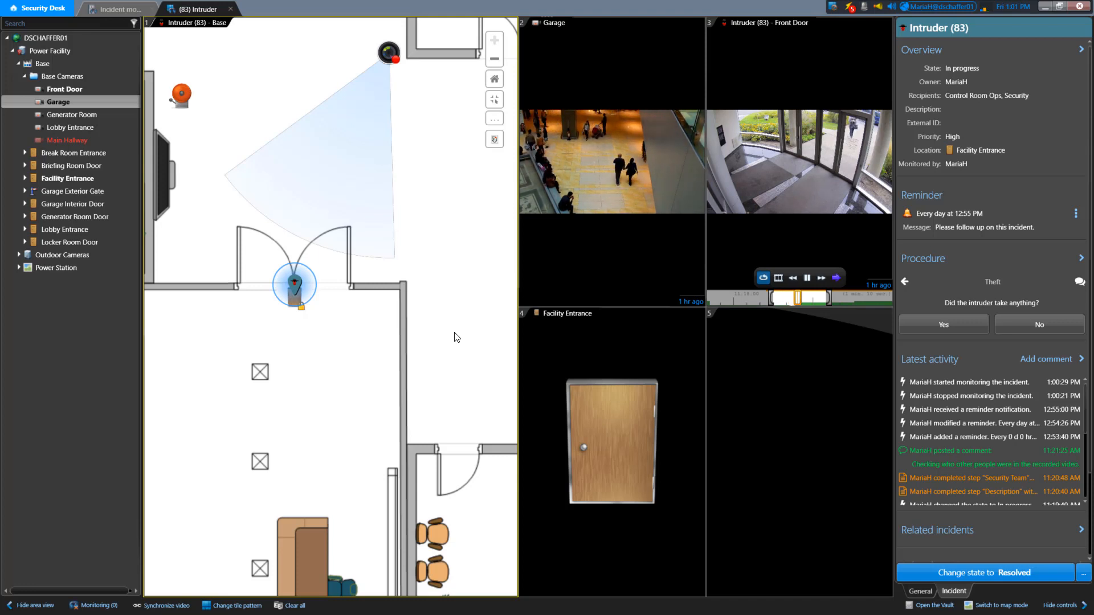
- Answer No to whether the intruder took anything, and close the Intruder (83) monitoring task
click(1017, 326)
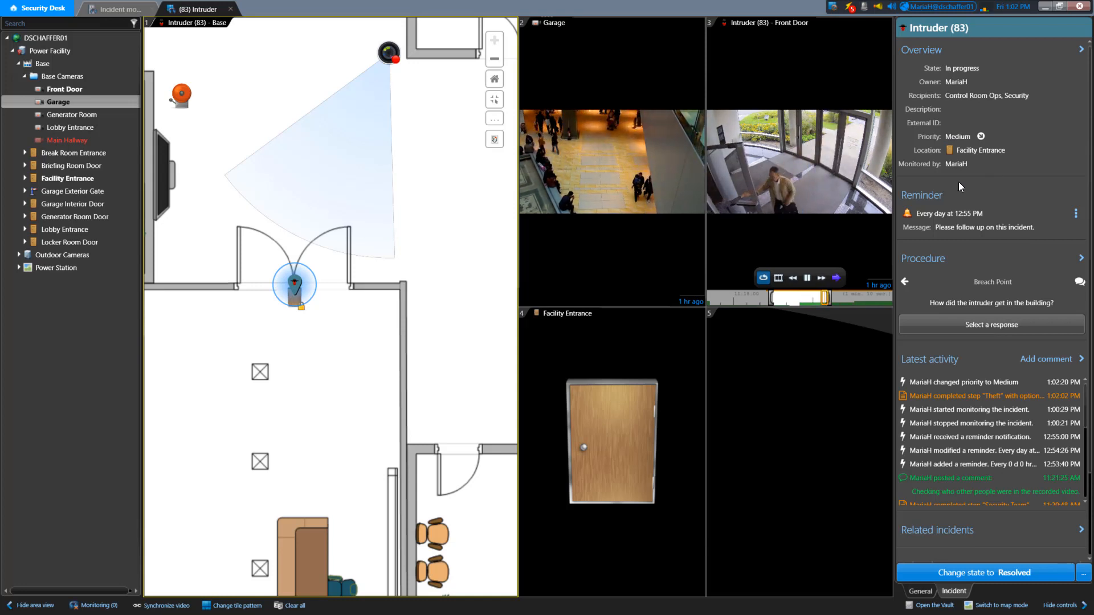
mouse_move(563, 152)
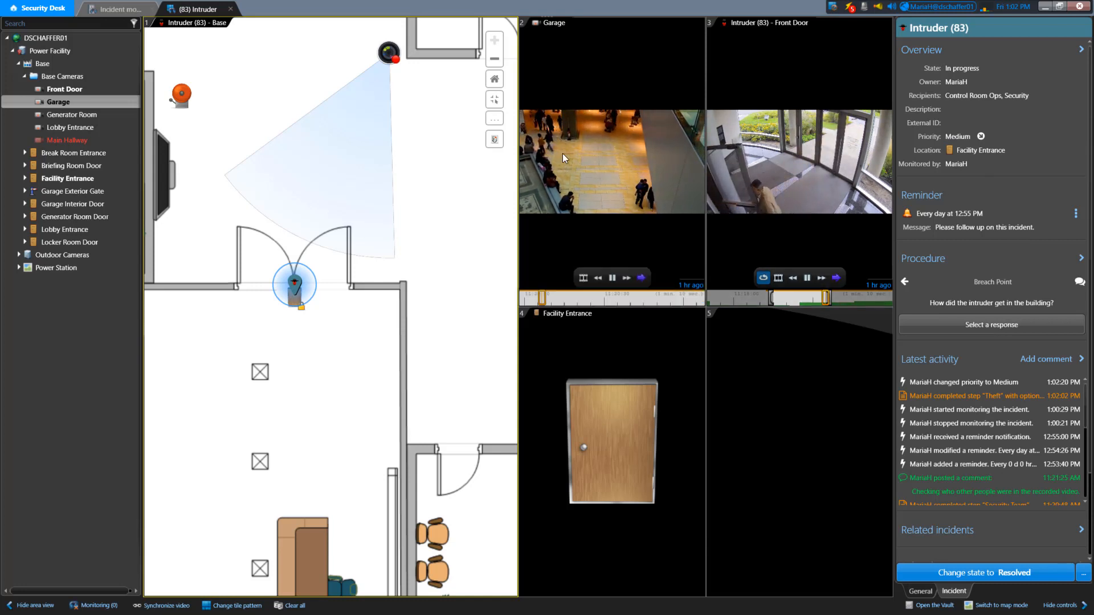
click(230, 9)
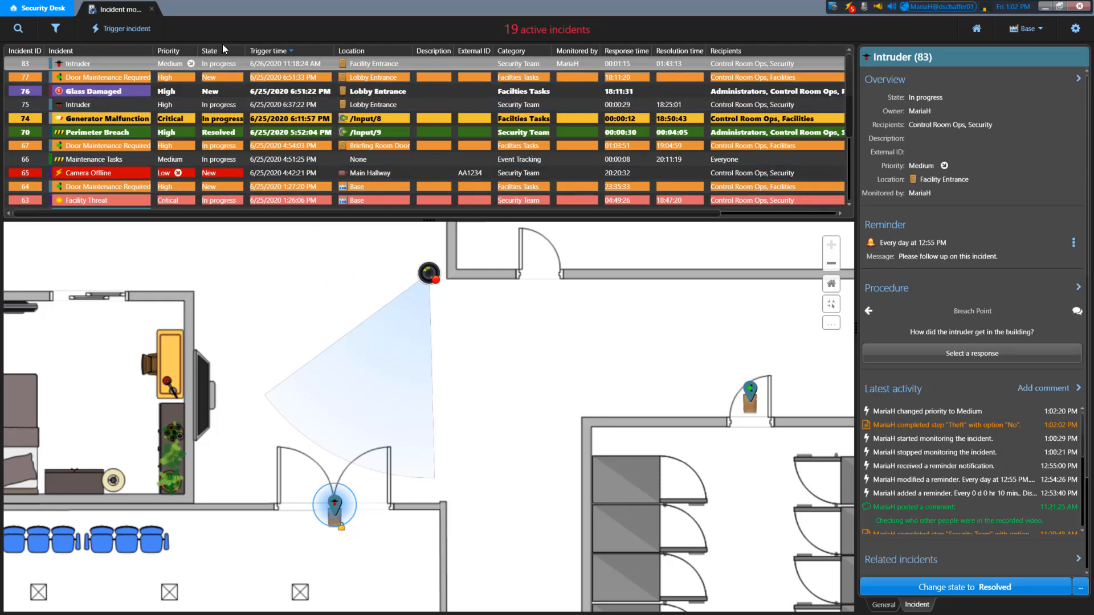
- Sort the incident list by State in descending order
click(218, 52)
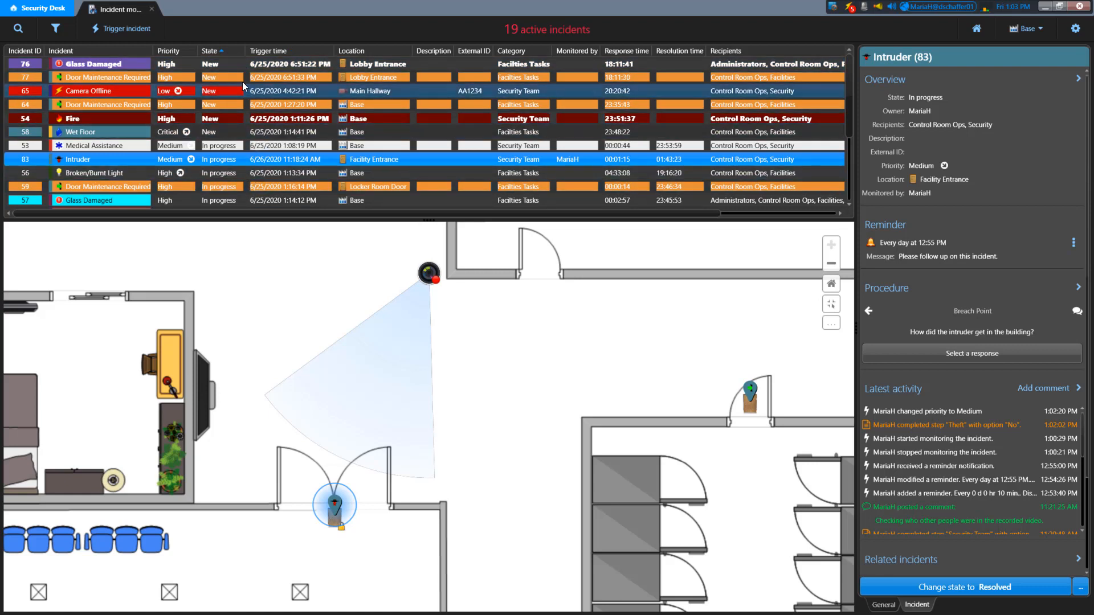
click(231, 53)
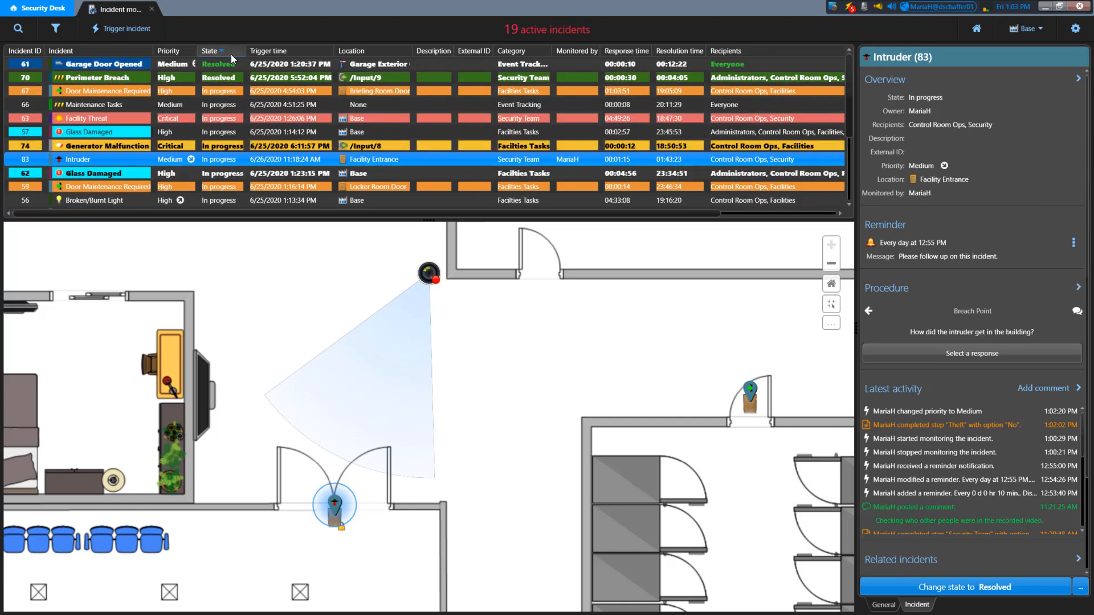
- Group the incident list by Priority and then by State, both ascending
right_click(138, 53)
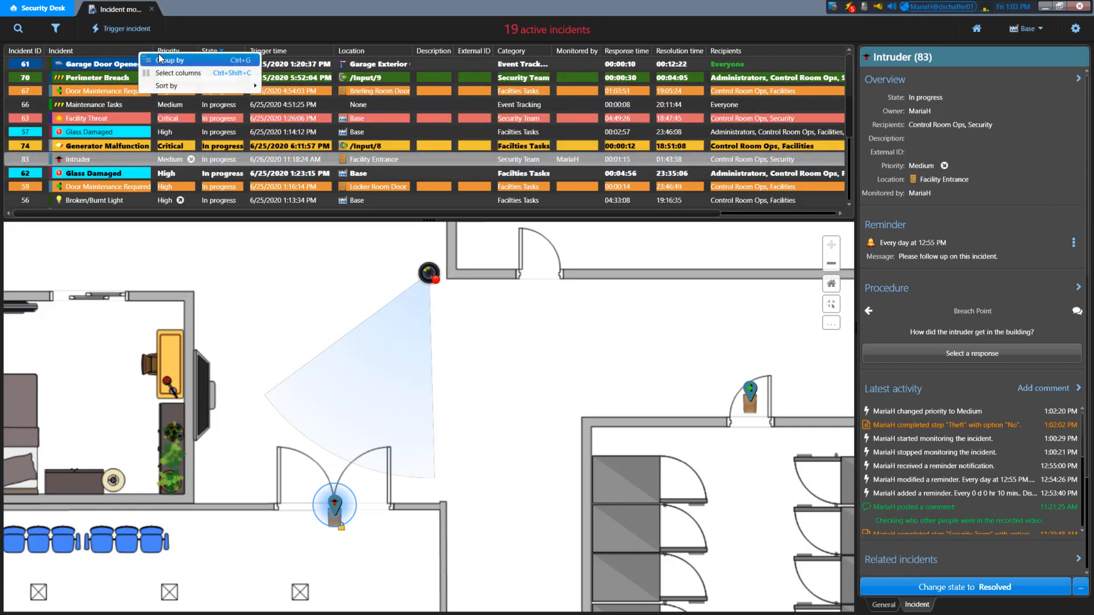
click(190, 58)
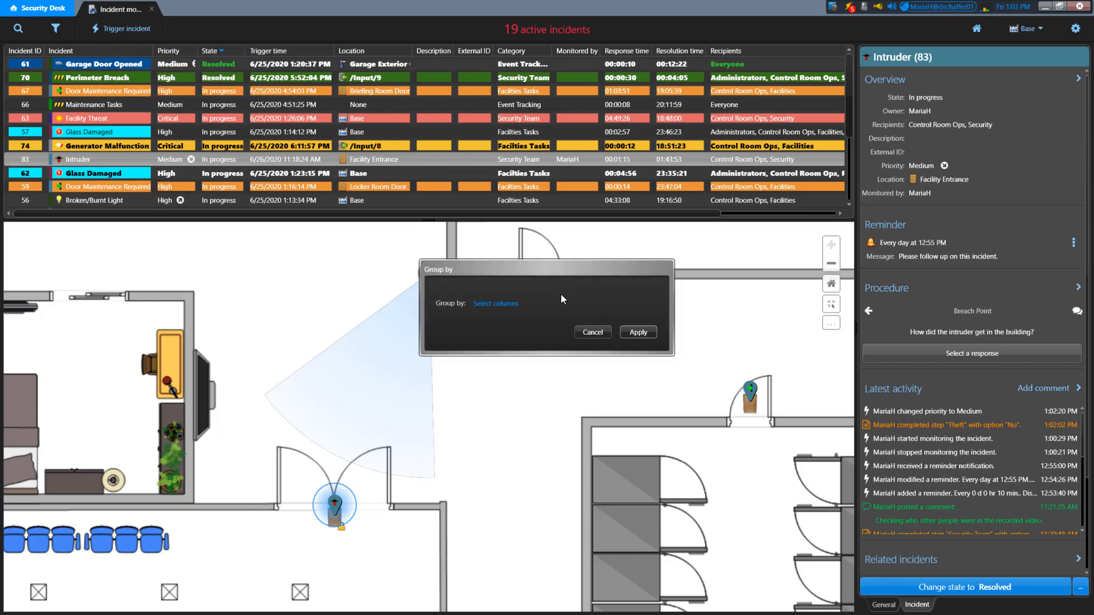
click(507, 303)
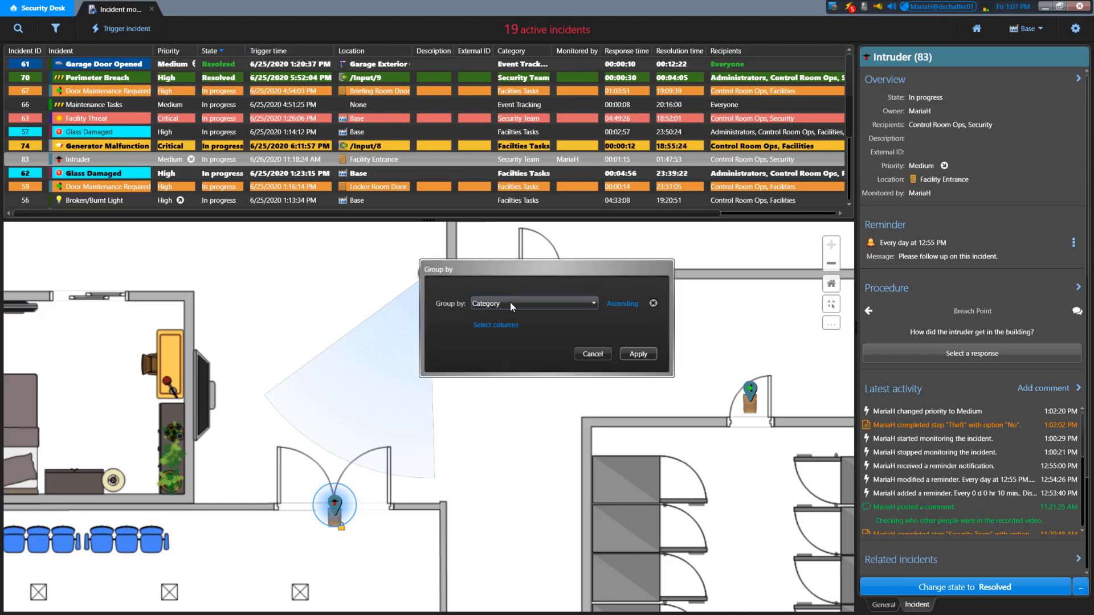
click(510, 303)
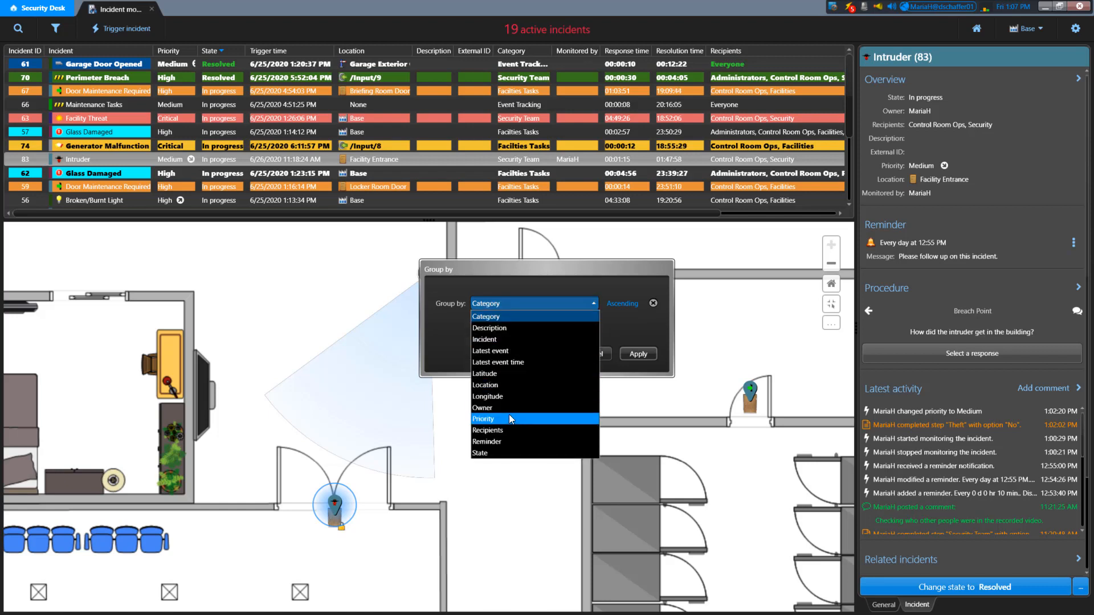
click(508, 420)
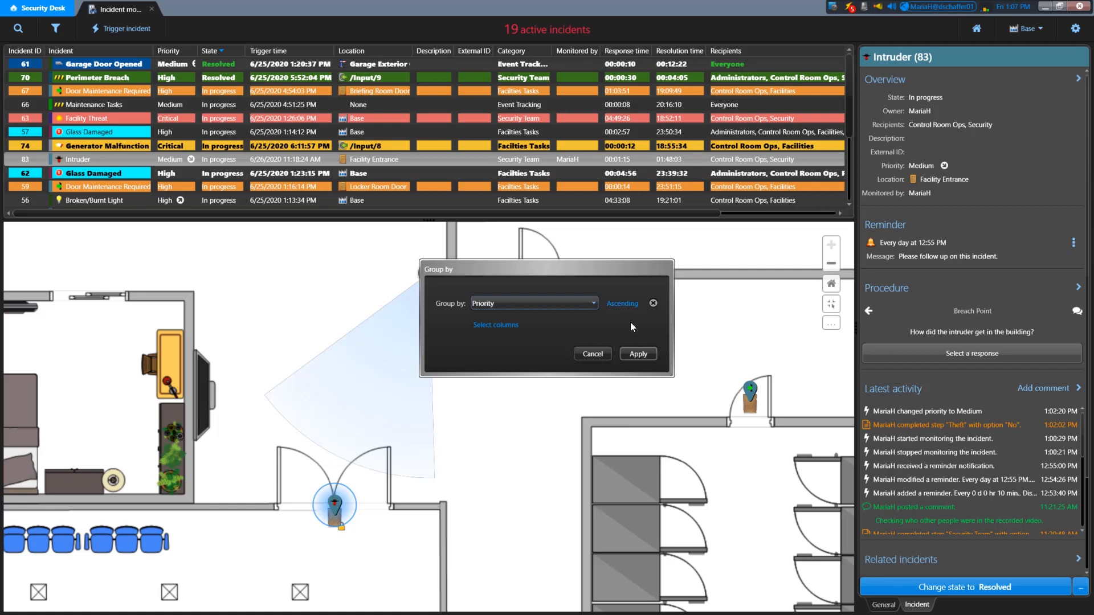
click(496, 326)
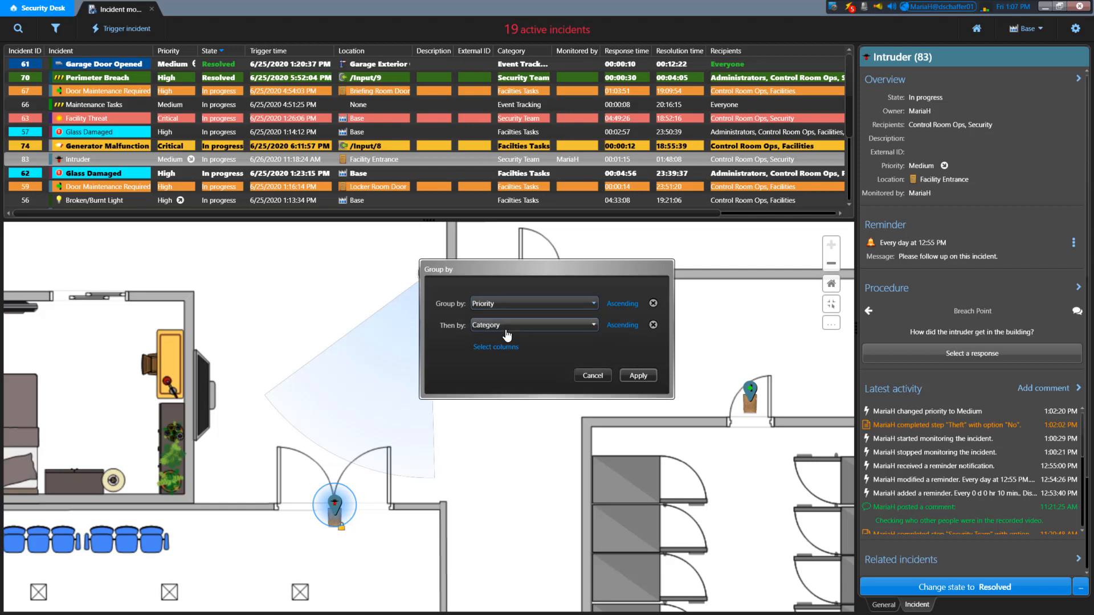
click(522, 326)
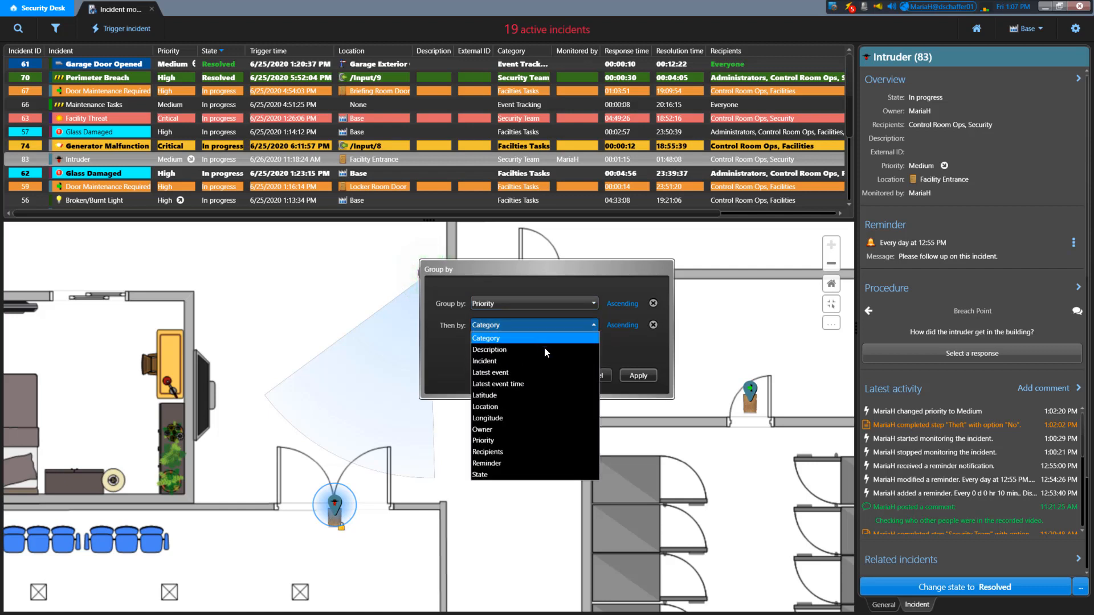
click(507, 475)
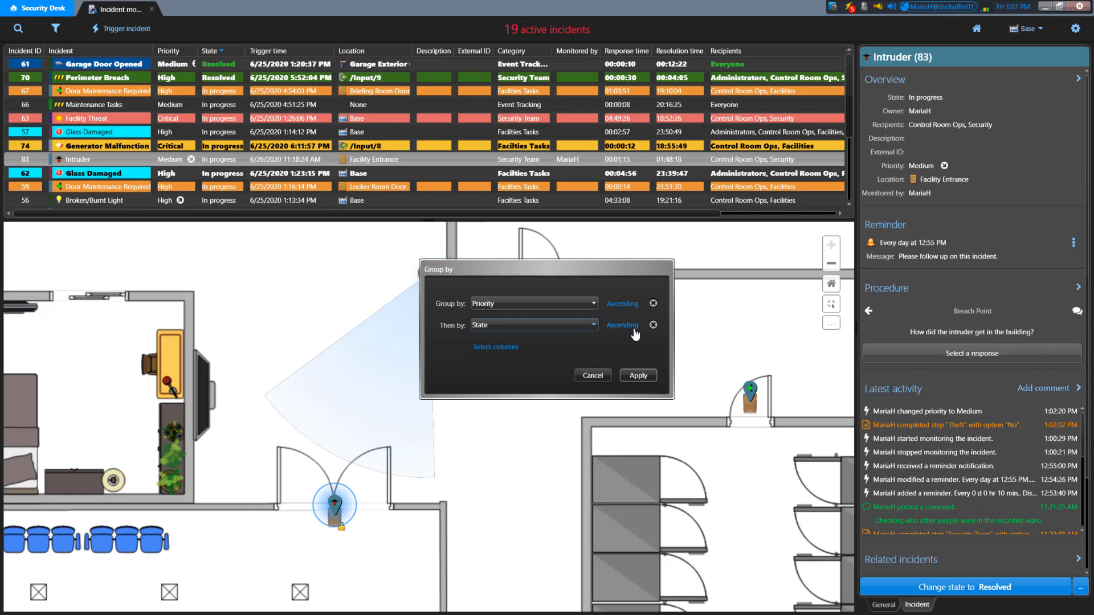
click(639, 377)
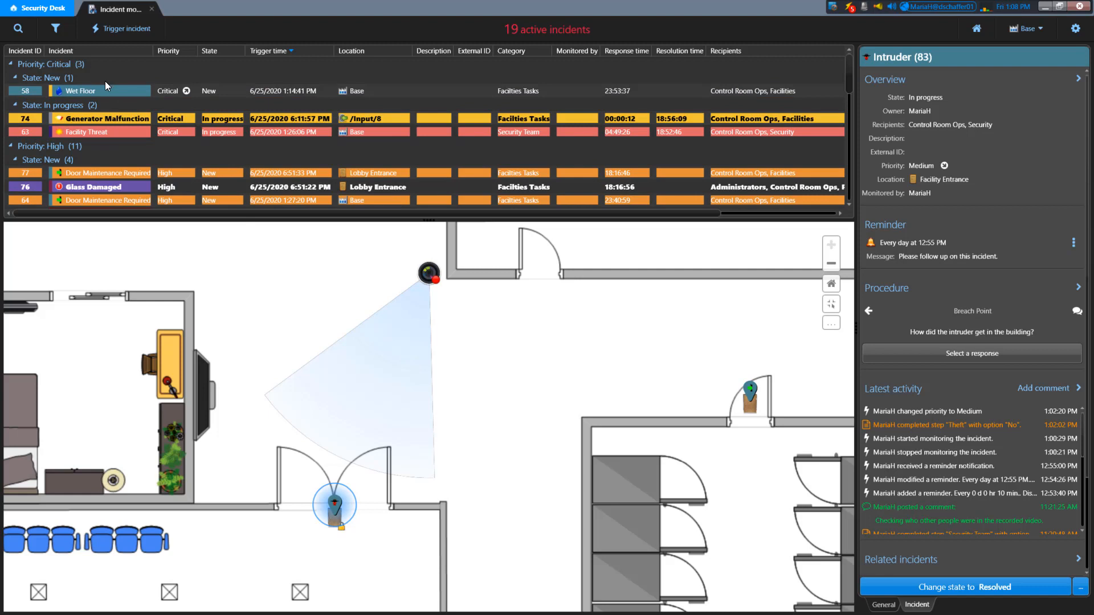
- Collapse the Critical priority group and the New state group under High priority
mouse_move(117, 114)
click(11, 64)
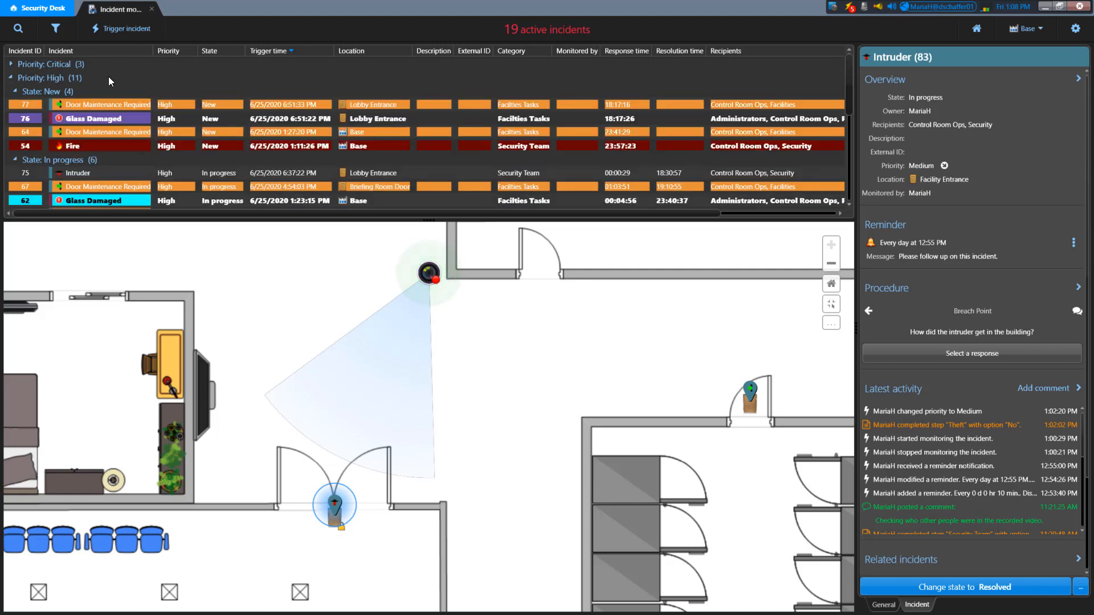
click(15, 92)
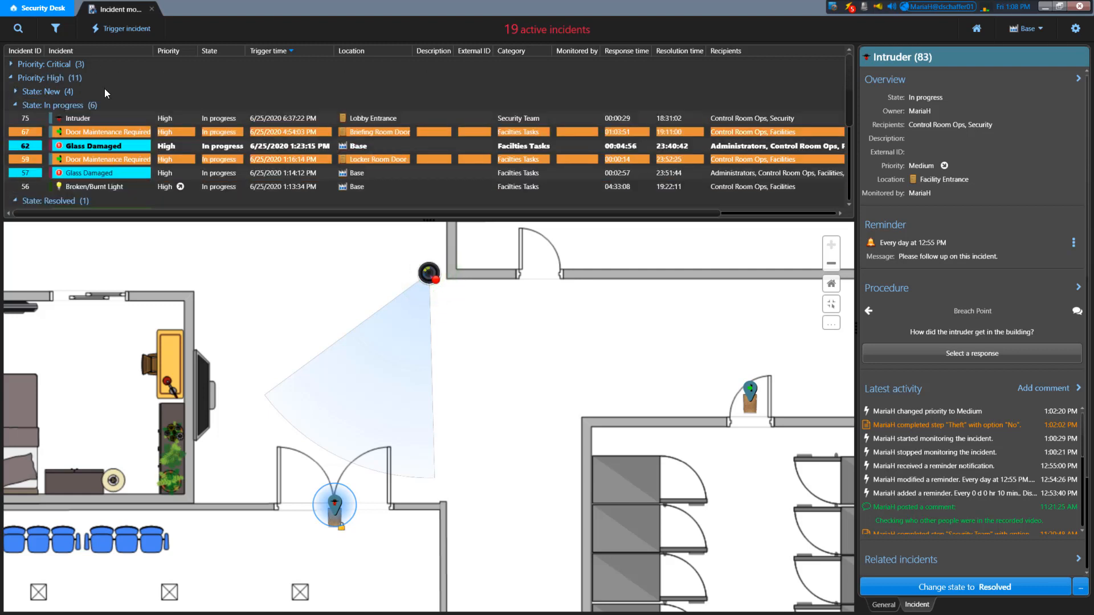
- Remove the Priority and State groupings from the incident list
right_click(217, 50)
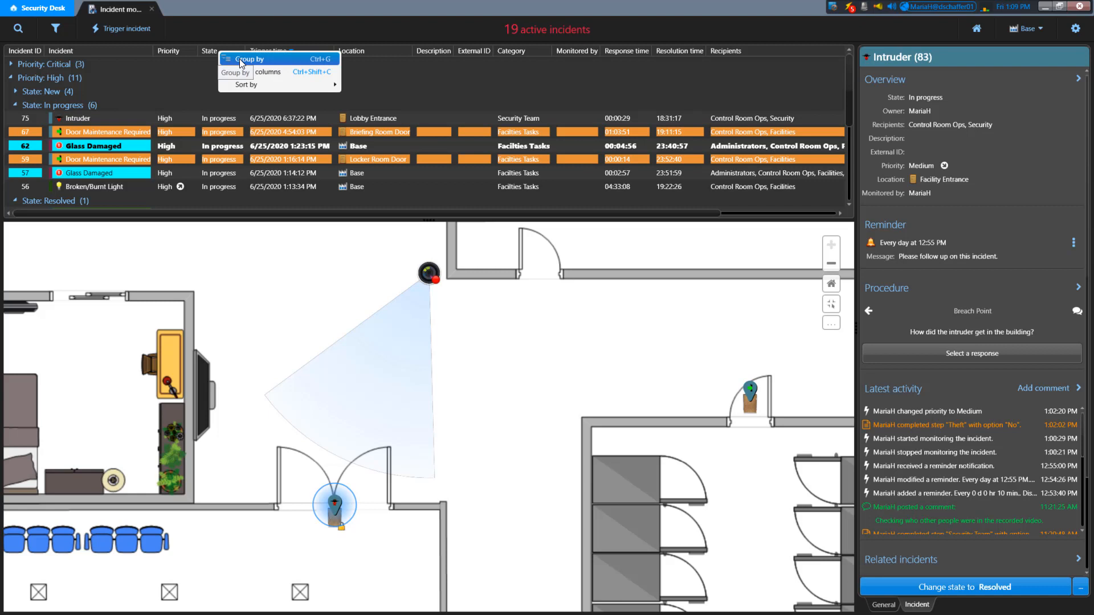
click(239, 59)
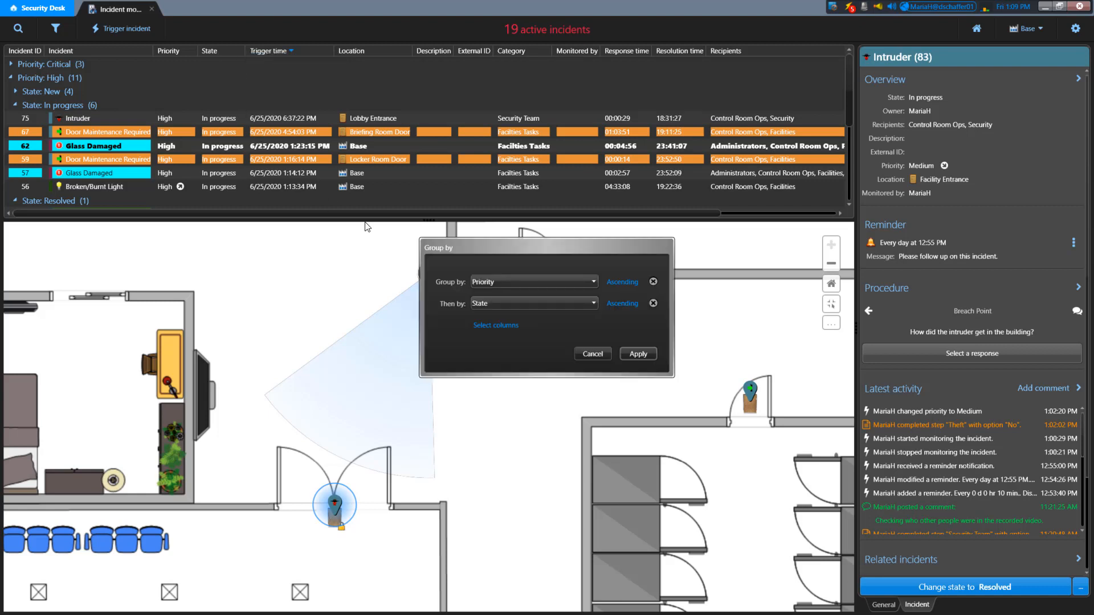
click(654, 282)
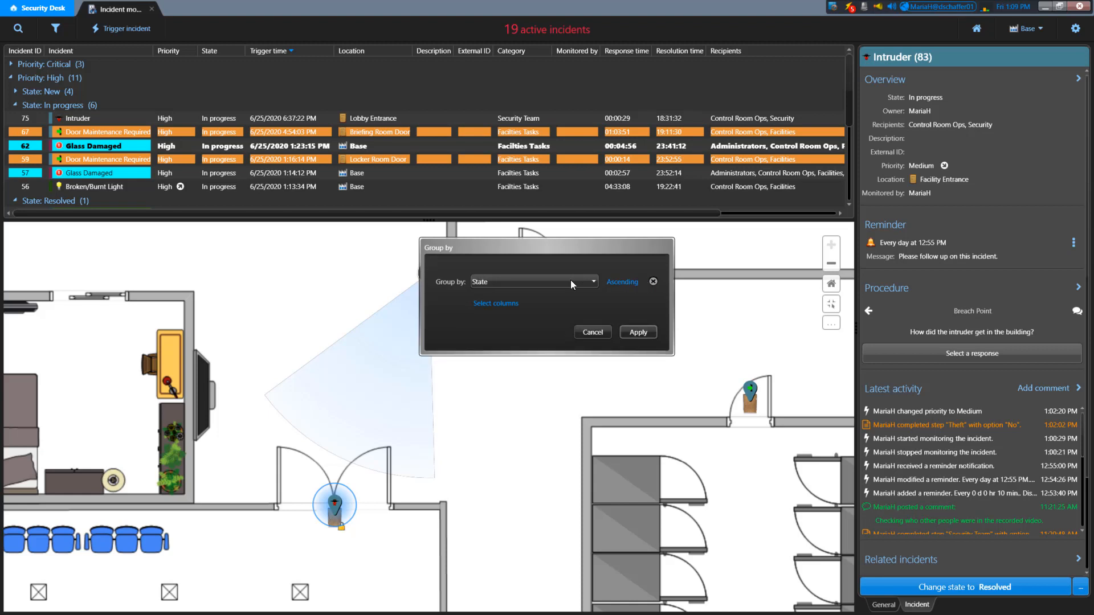
click(654, 281)
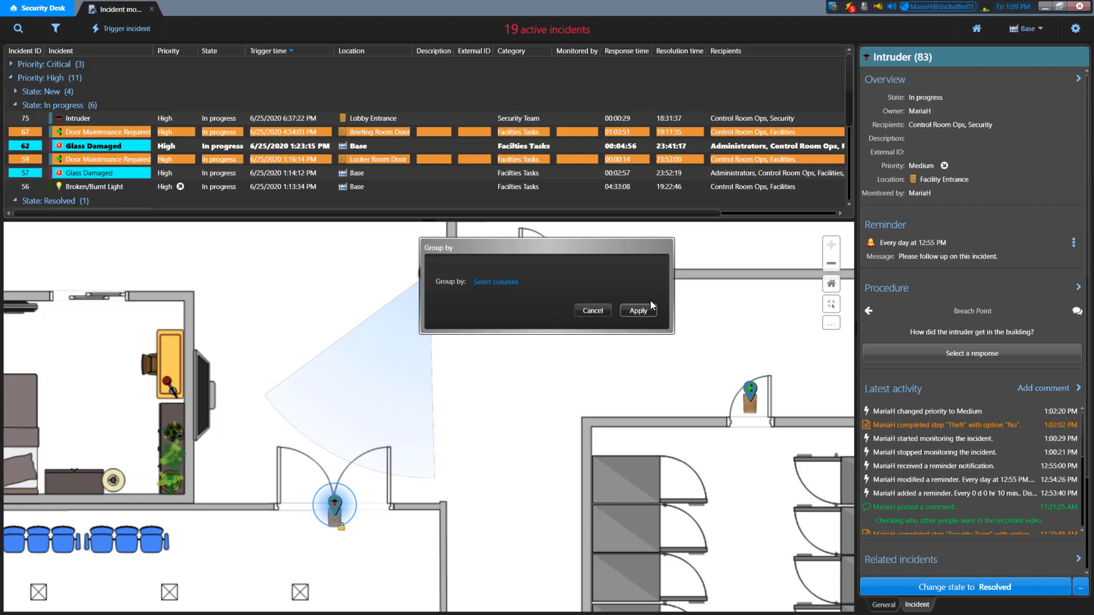
click(639, 311)
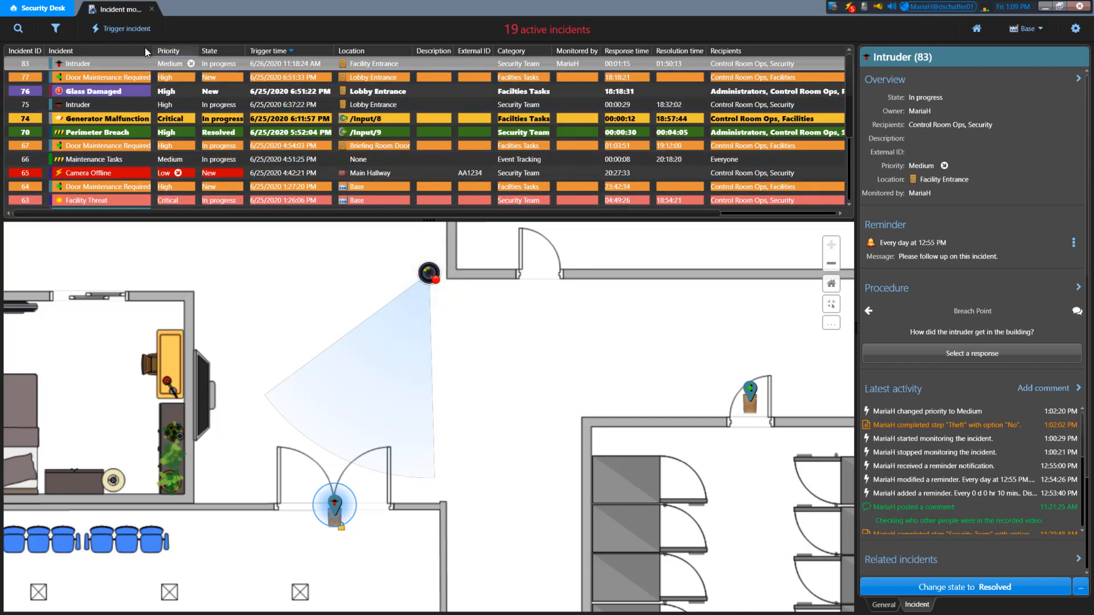
- Search incidents and entities for "front", and clear the search text
click(20, 29)
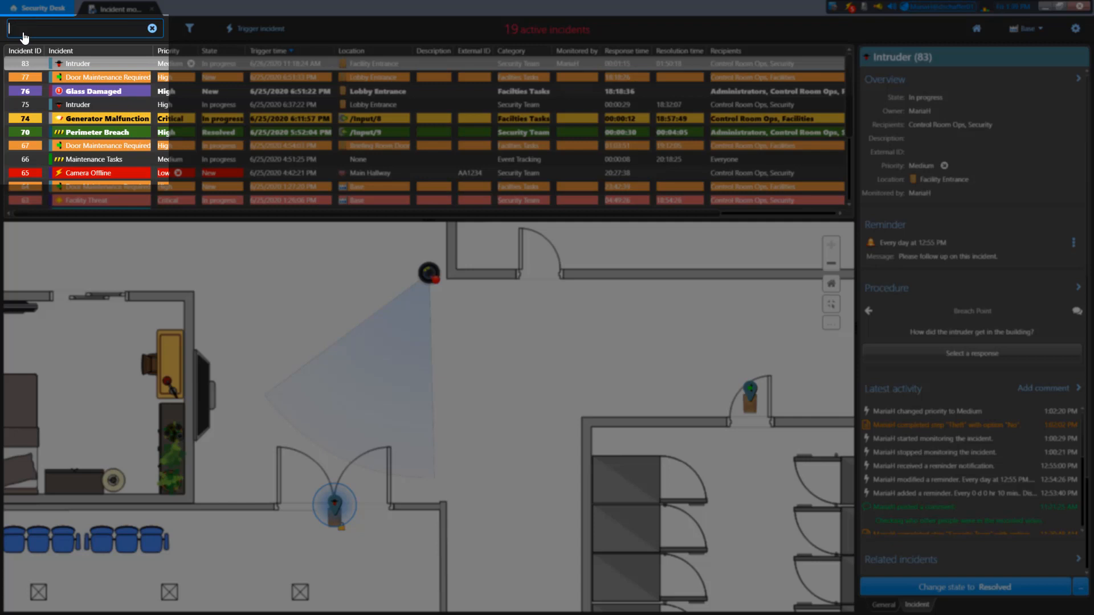
text(fron)
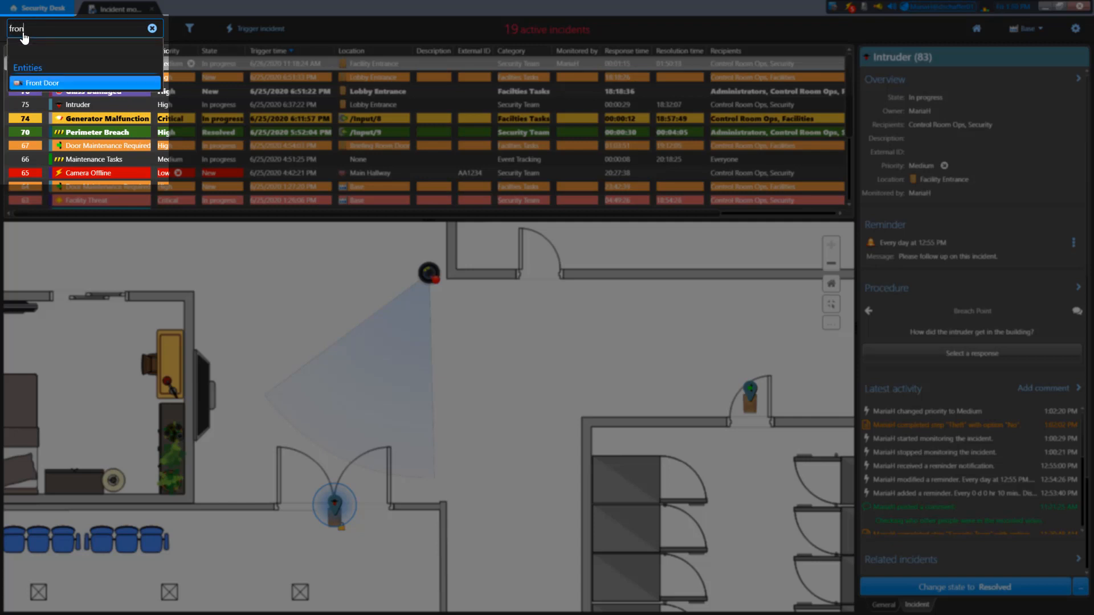
text(t)
key(BackSpace)
key(BackSpace)
key(BackSpace)
key(BackSpace)
key(BackSpace)
- Search for "facili", locate the Facility Entrance door on the map, and close its pop-up tile
text(facili)
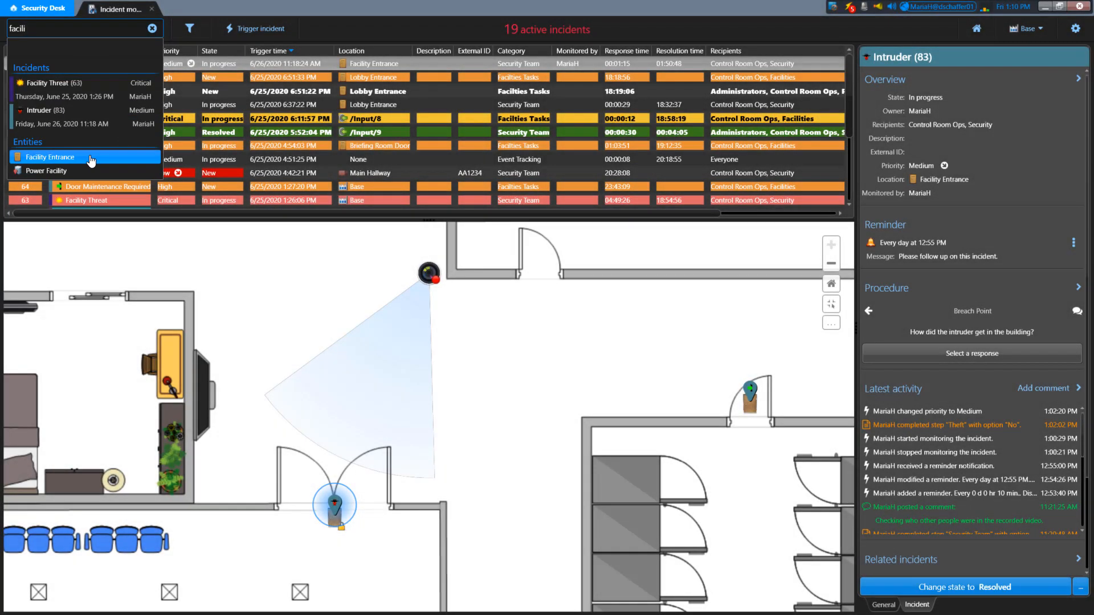
click(91, 157)
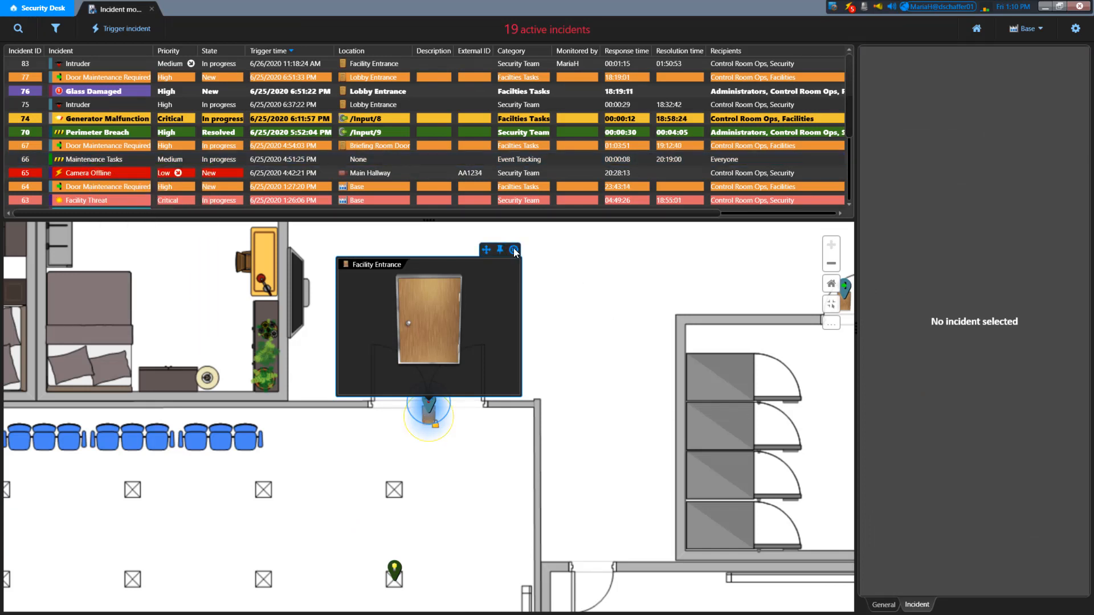
click(513, 250)
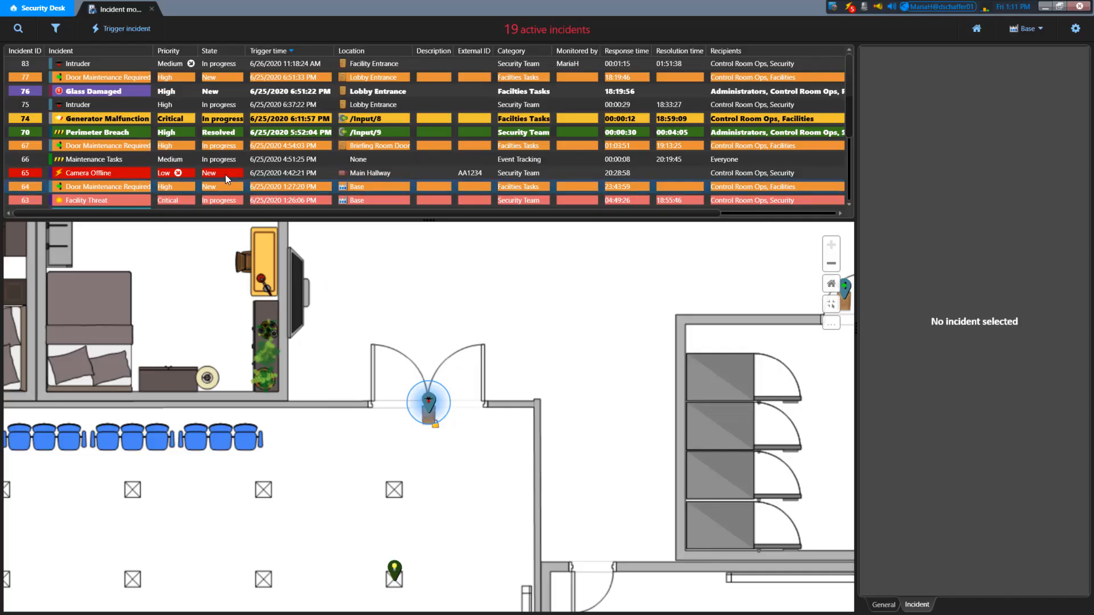
- Open the incident filter, check the View choices, and set the type to the Facilties Tasks category under Security Base
click(56, 28)
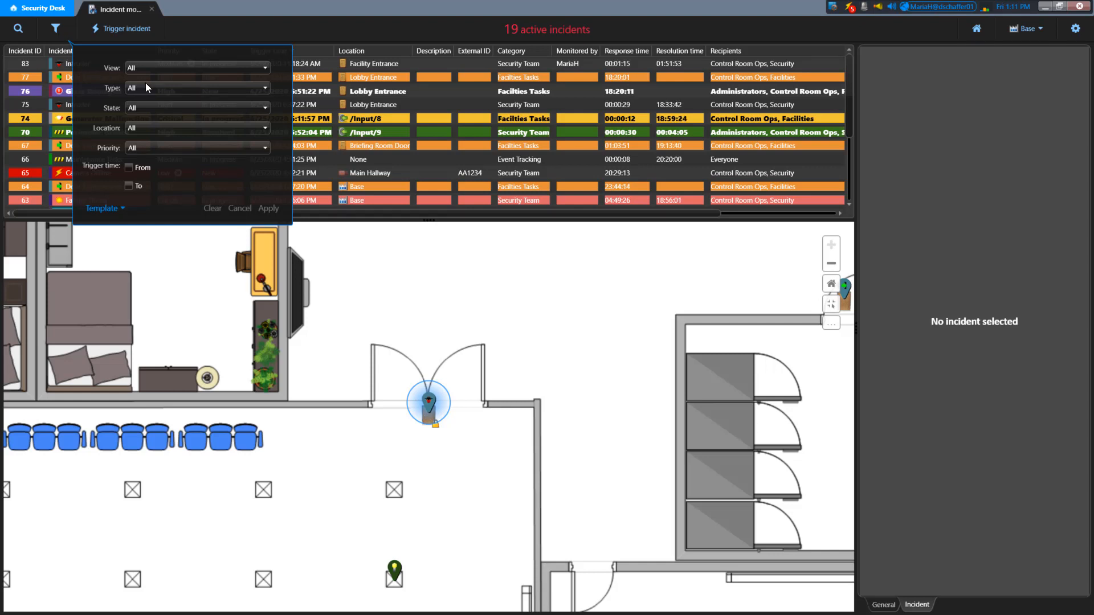
click(255, 67)
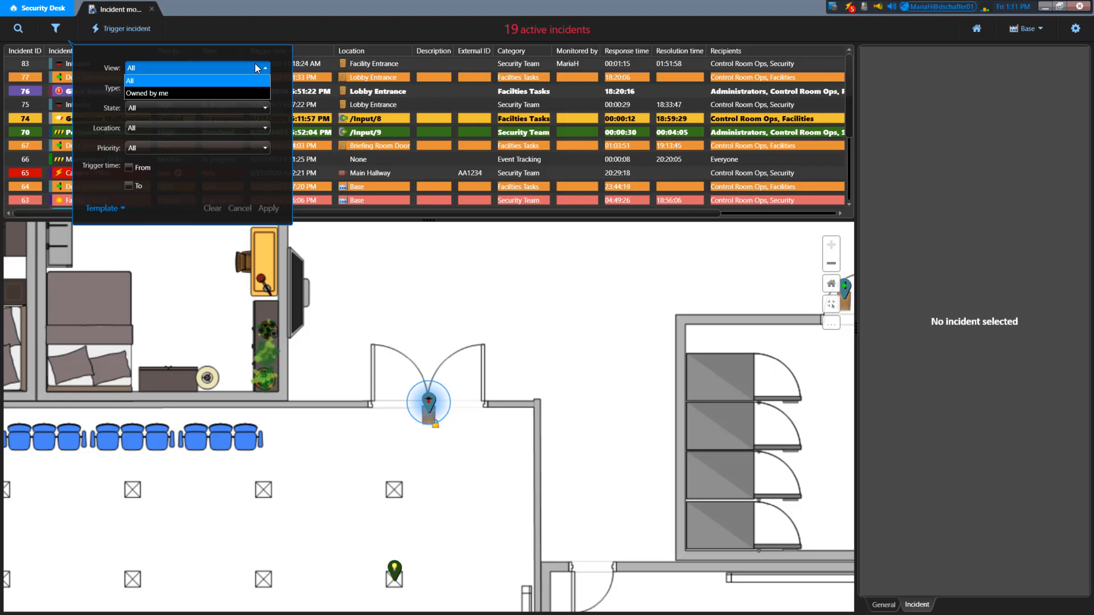
click(255, 66)
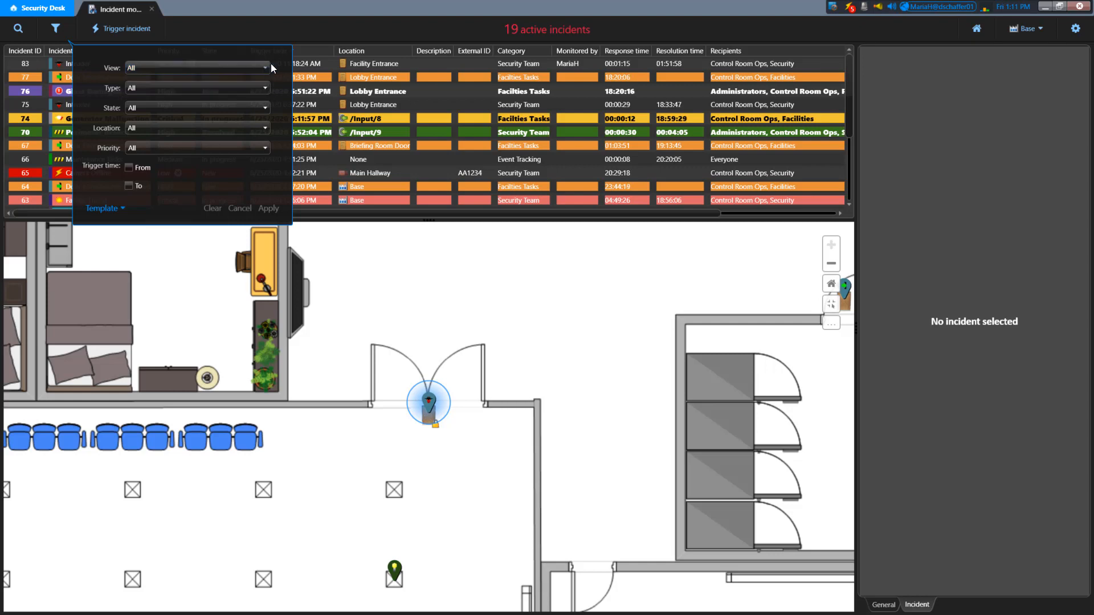
click(265, 90)
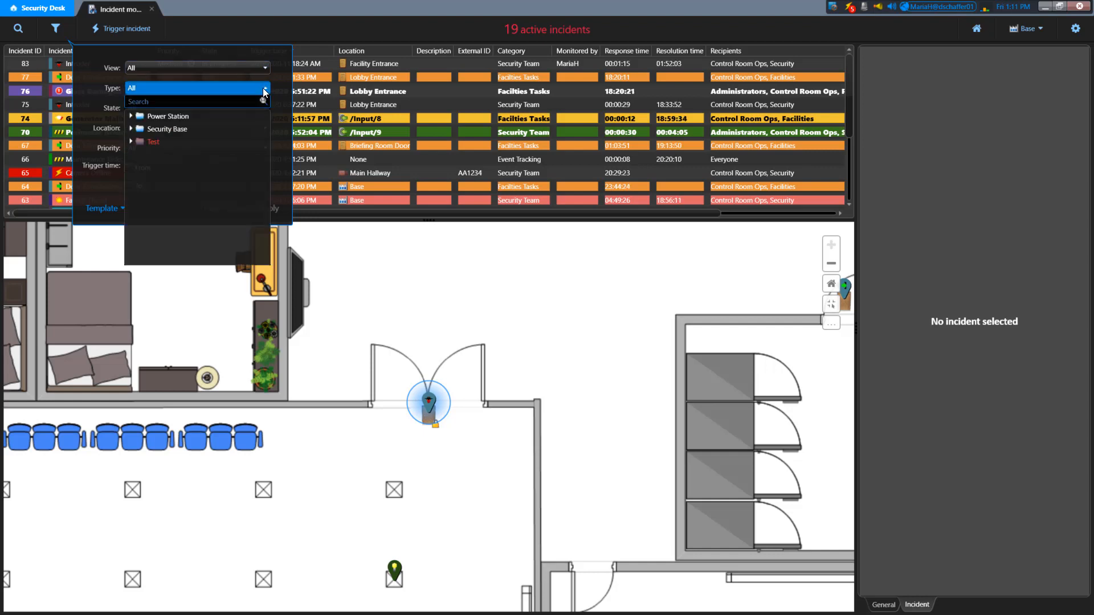
click(131, 130)
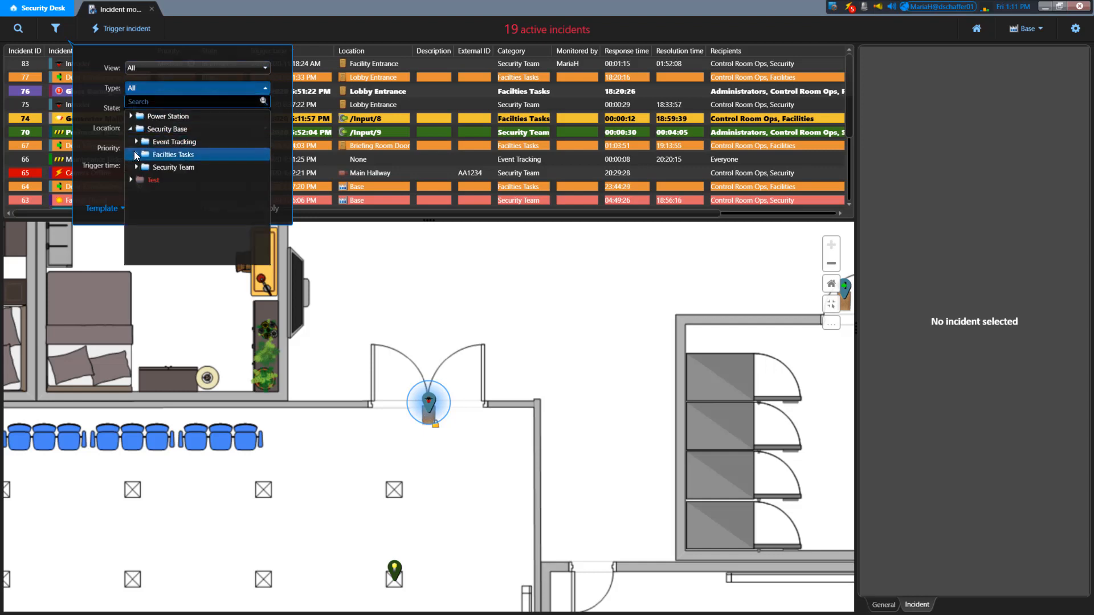
click(136, 155)
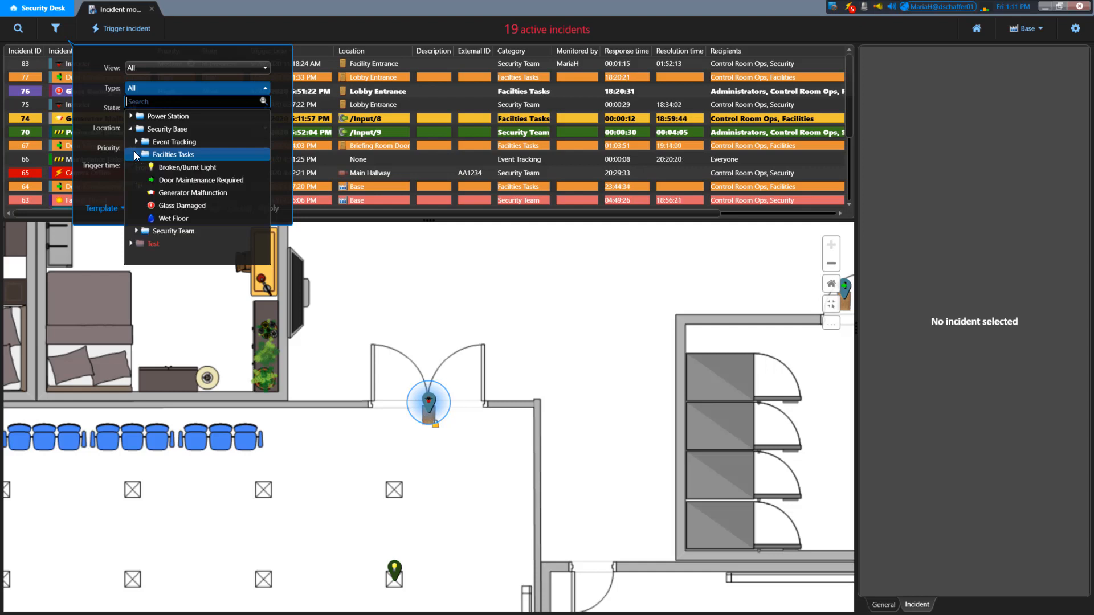
click(172, 156)
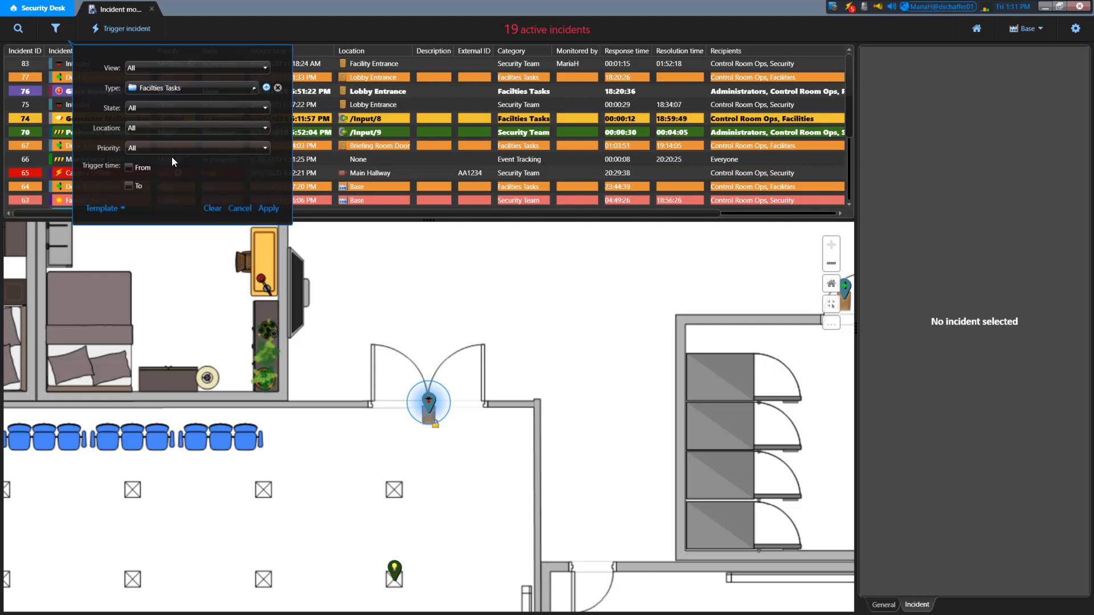
- Check the filter's State choices, set the location to Facility Entrance, and briefly enable the trigger time's To limit
click(251, 110)
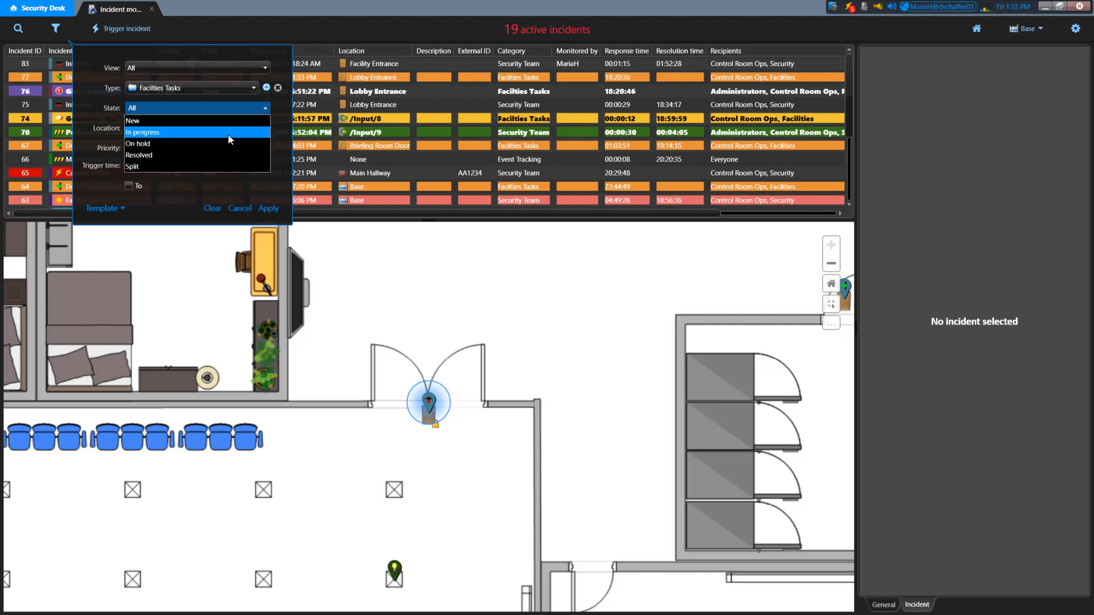
click(234, 109)
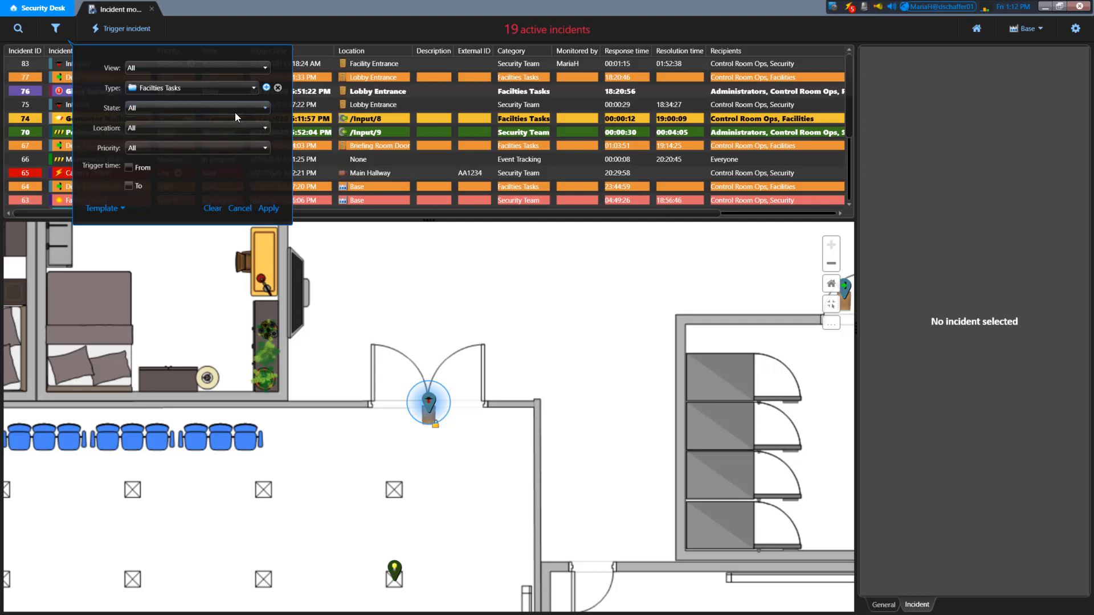
click(224, 128)
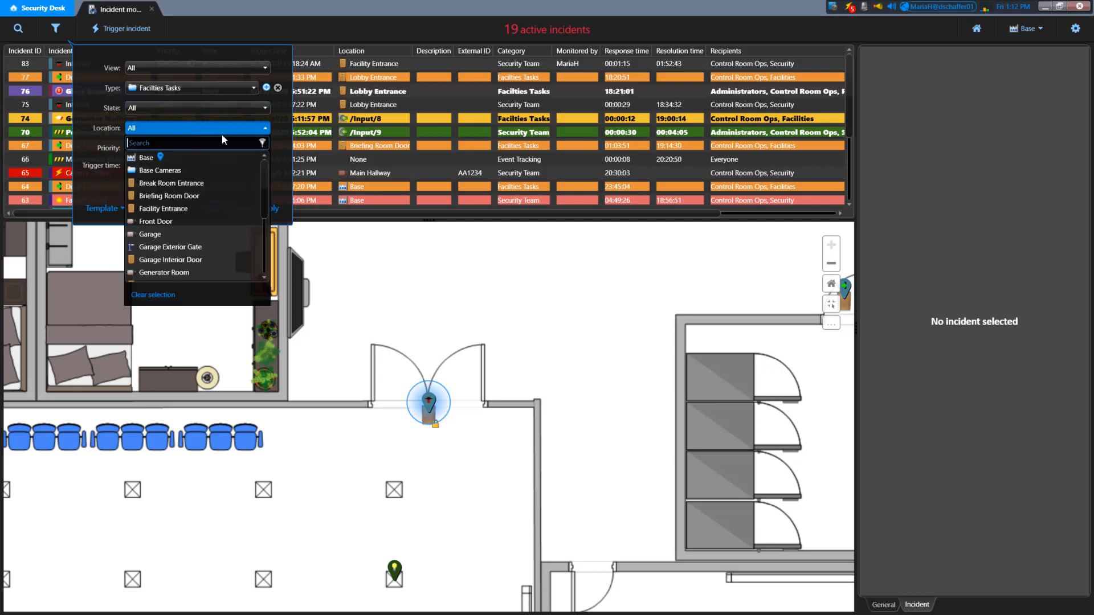
click(181, 209)
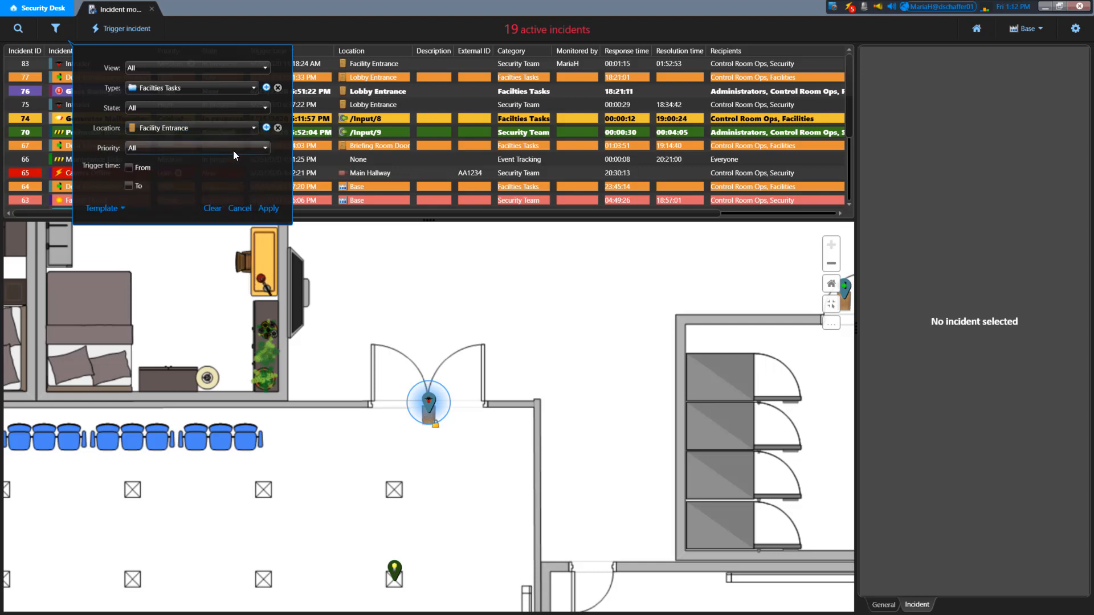
click(128, 185)
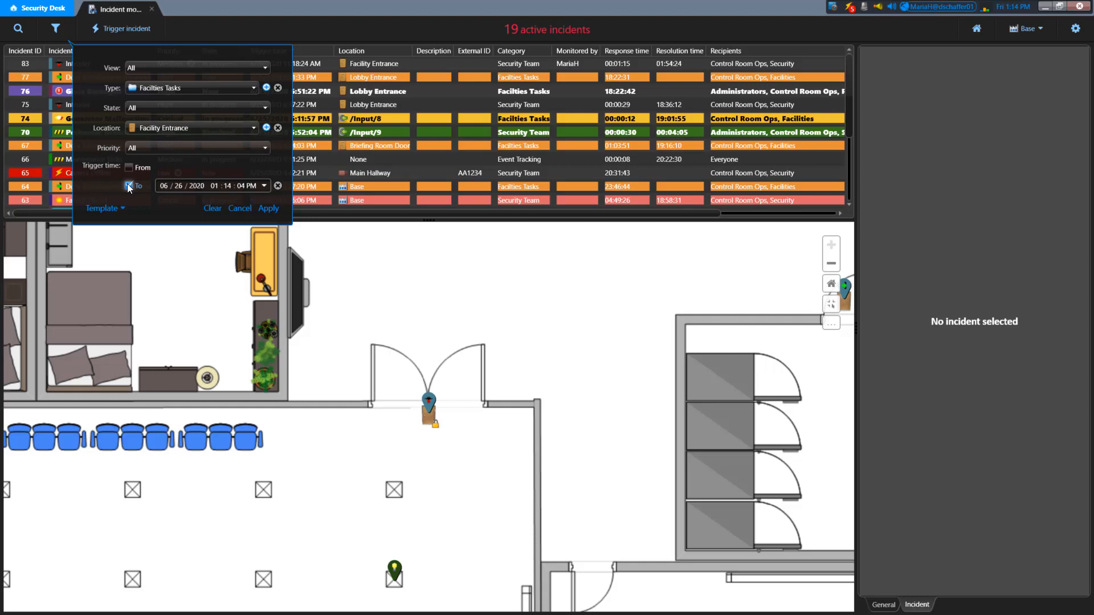
click(127, 185)
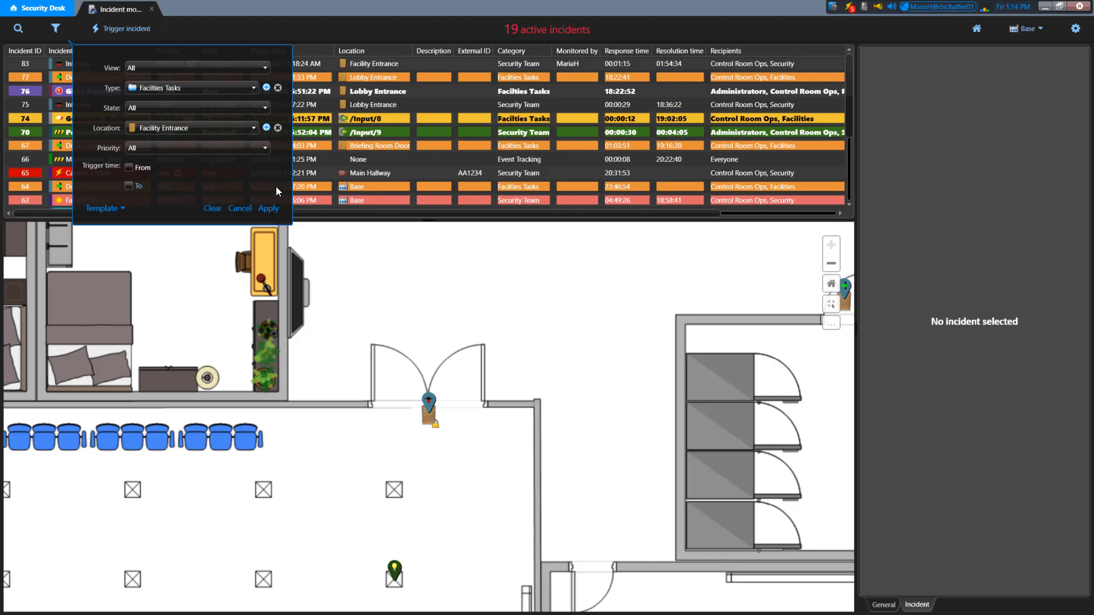
- Add Break Room Entrance as a second location in the incident filter
click(268, 127)
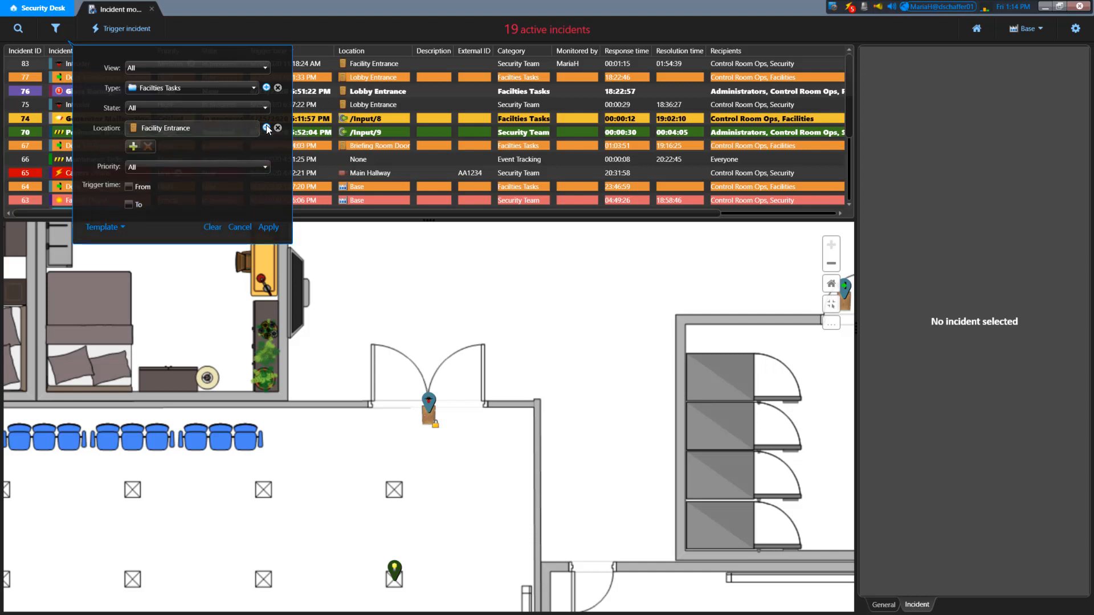
click(134, 147)
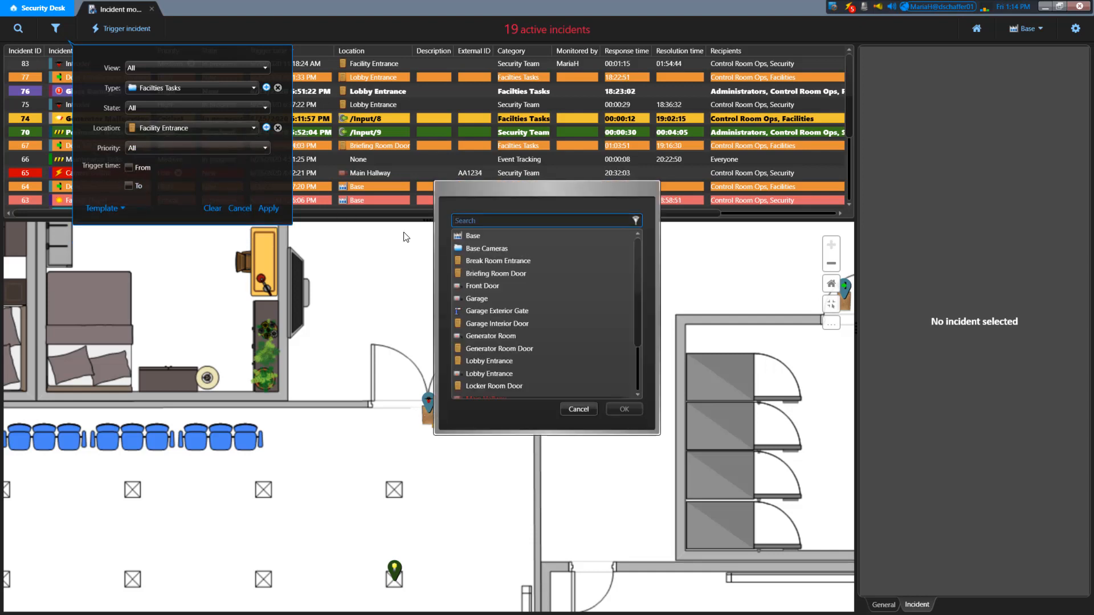
click(490, 265)
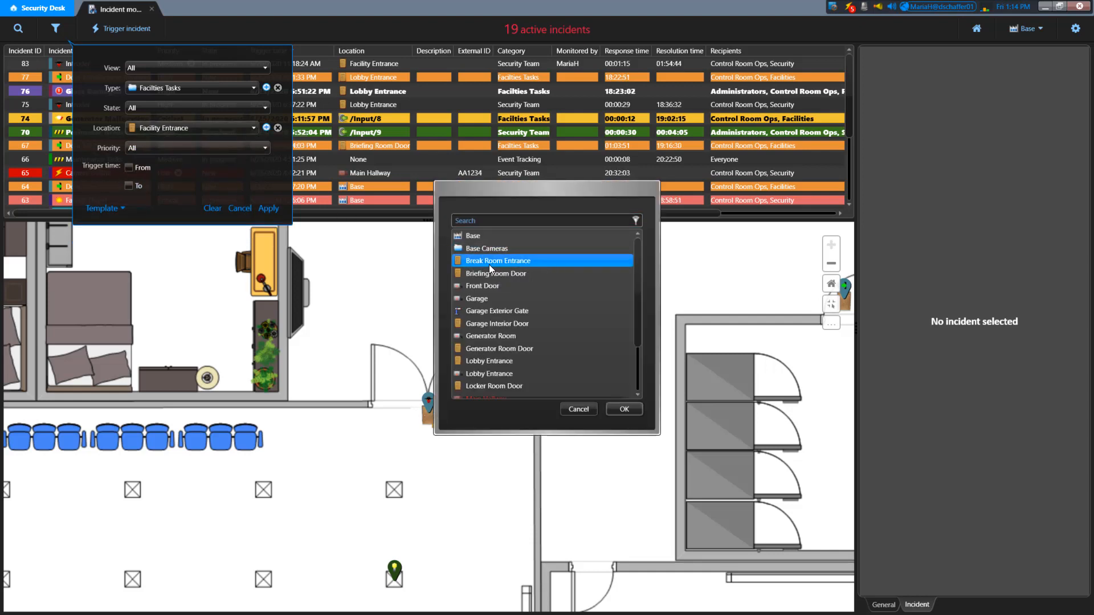
click(624, 409)
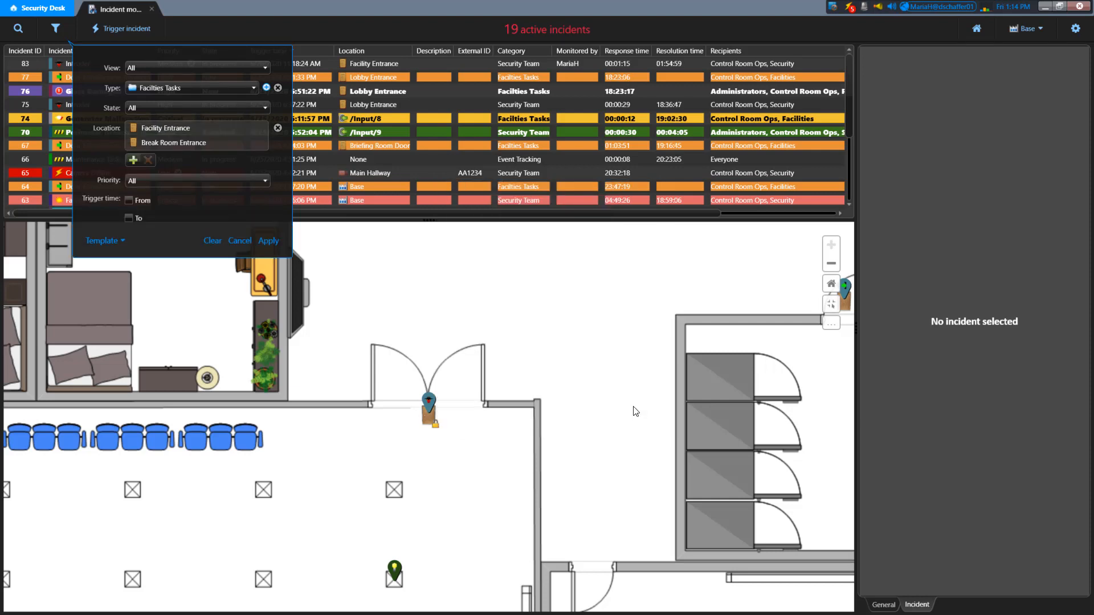
- Clear the type from the incident filter, apply the filter, and close it
click(278, 89)
click(269, 242)
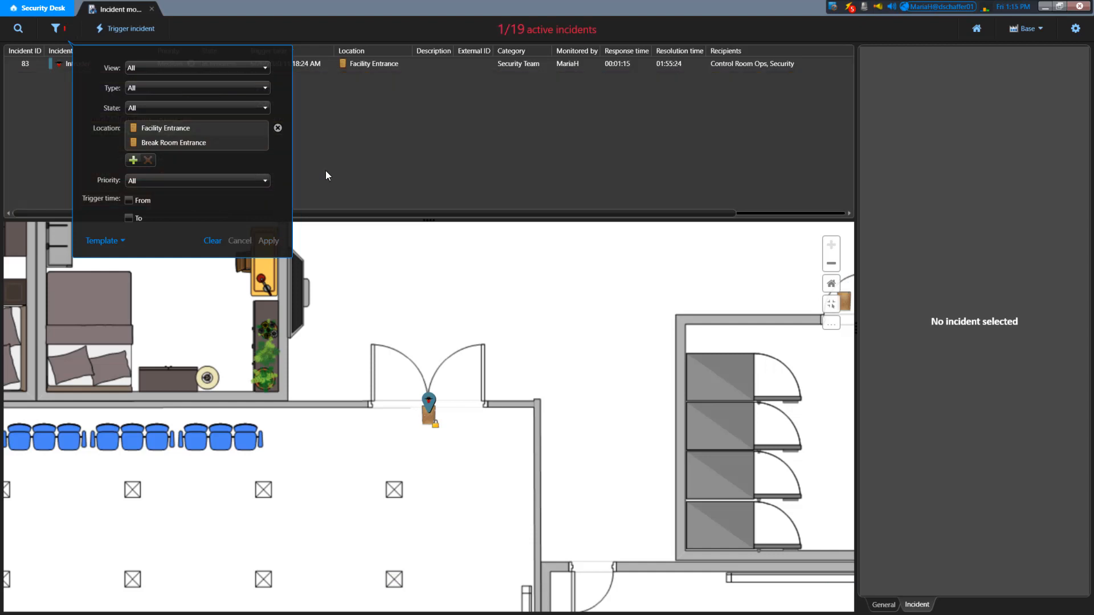
click(341, 128)
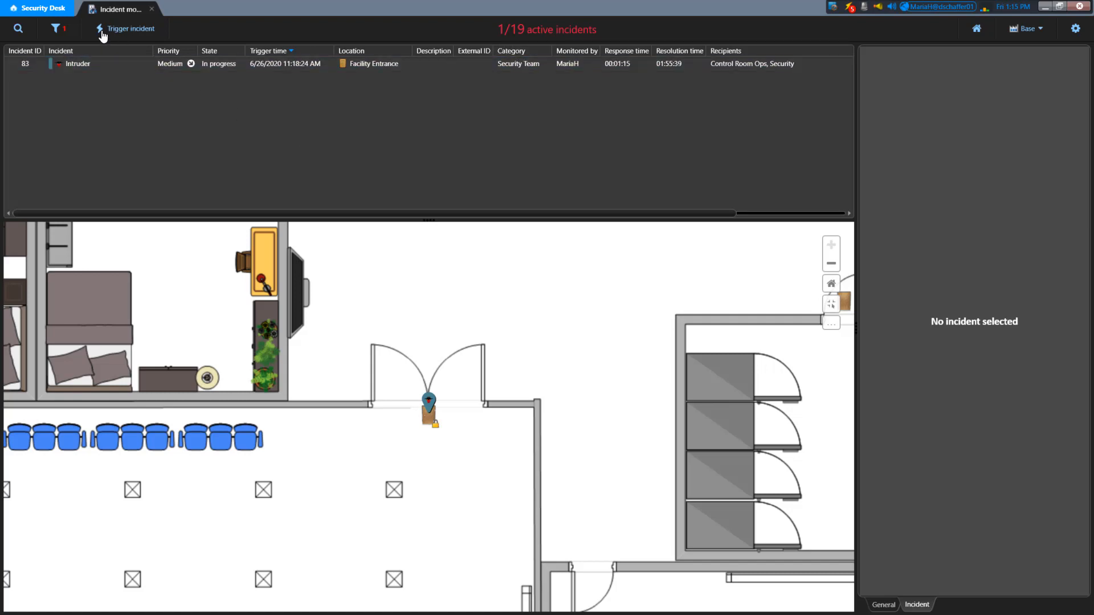
- Clear the location filter, set the priority filter to Critical and High, and apply it
click(62, 30)
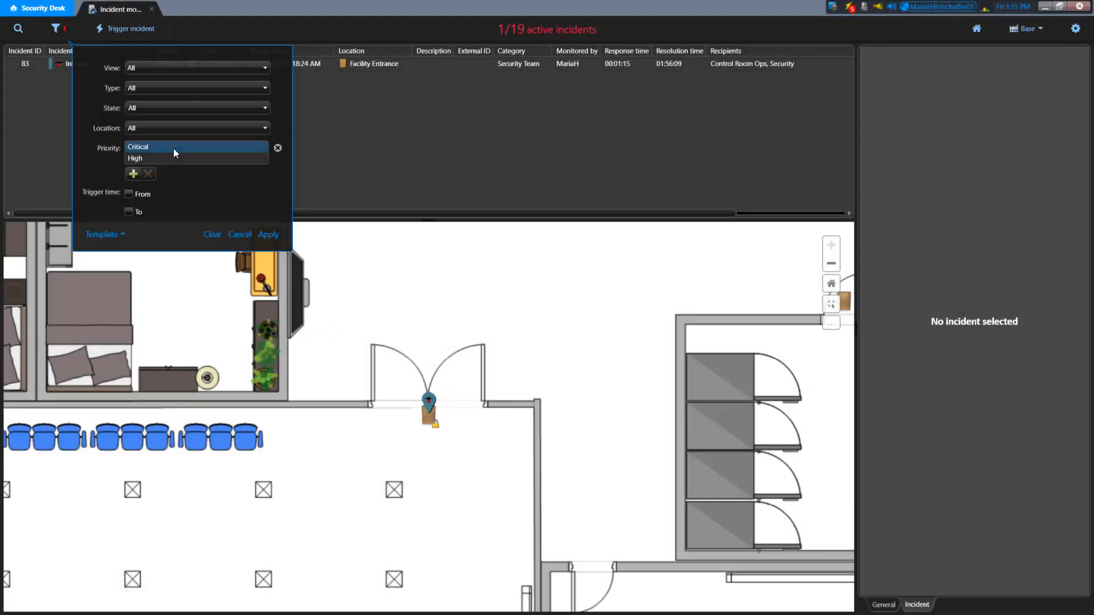
click(269, 235)
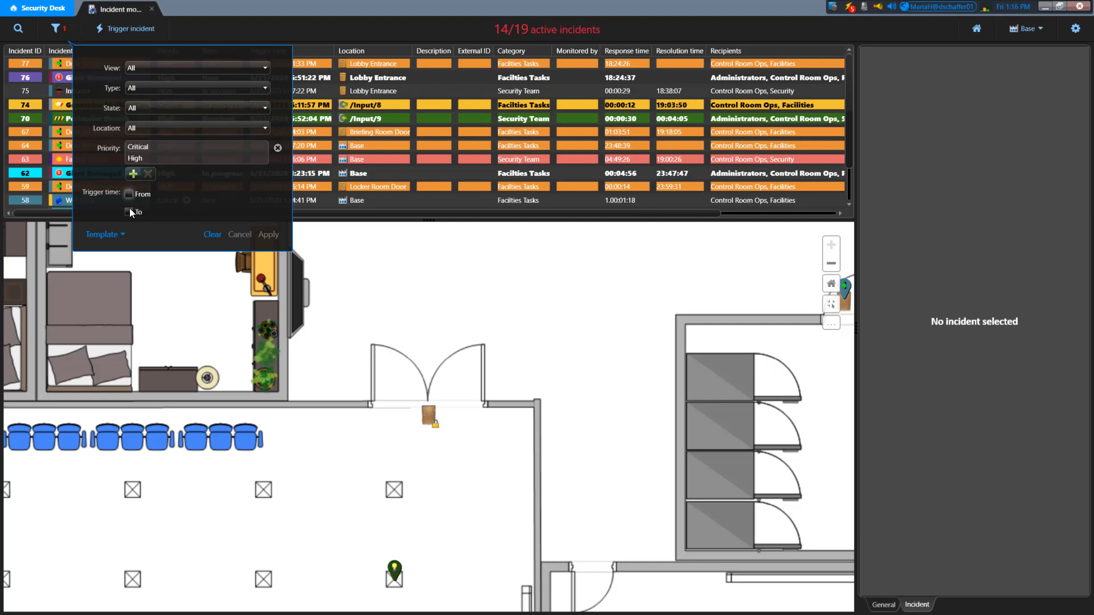
- Save the current filter as a public template named "Critical & High", apply it, and close the filter
click(121, 237)
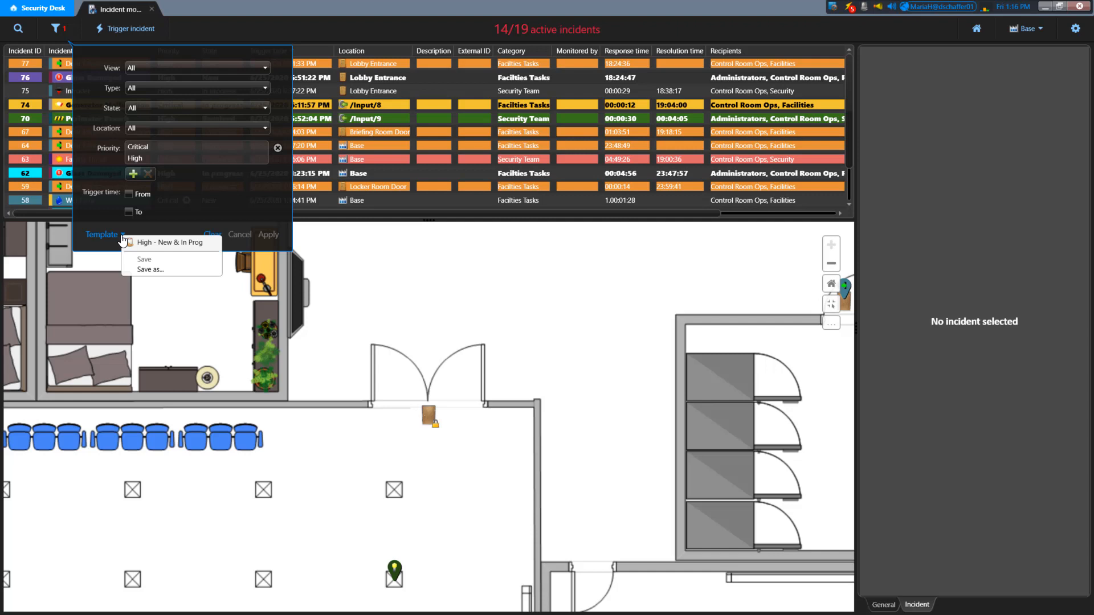
click(162, 276)
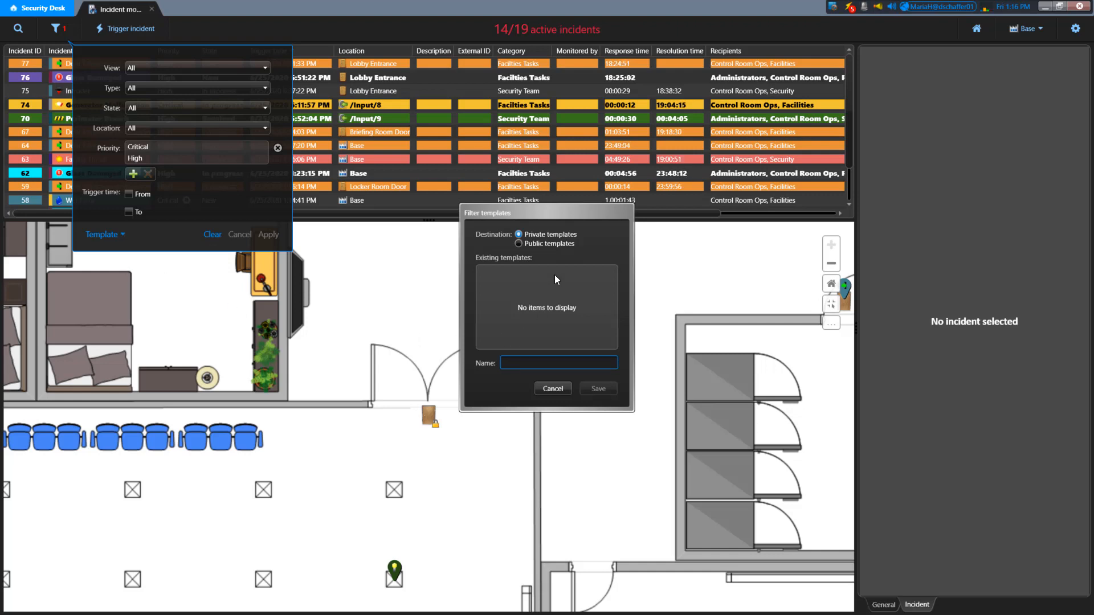
click(545, 245)
click(524, 360)
text(Critical)
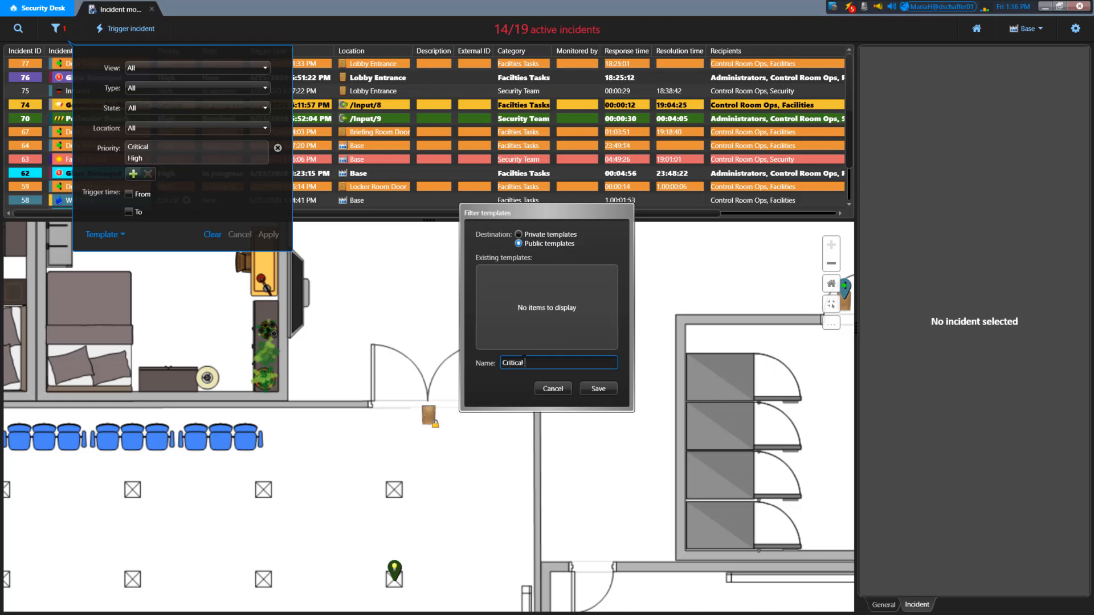
text( & High)
click(608, 391)
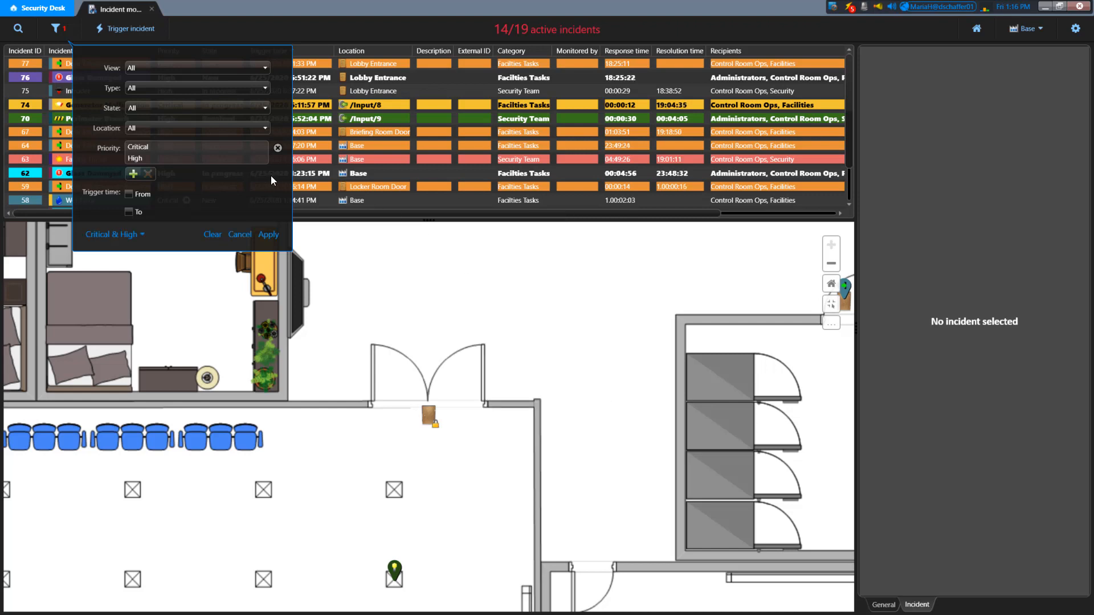
click(266, 239)
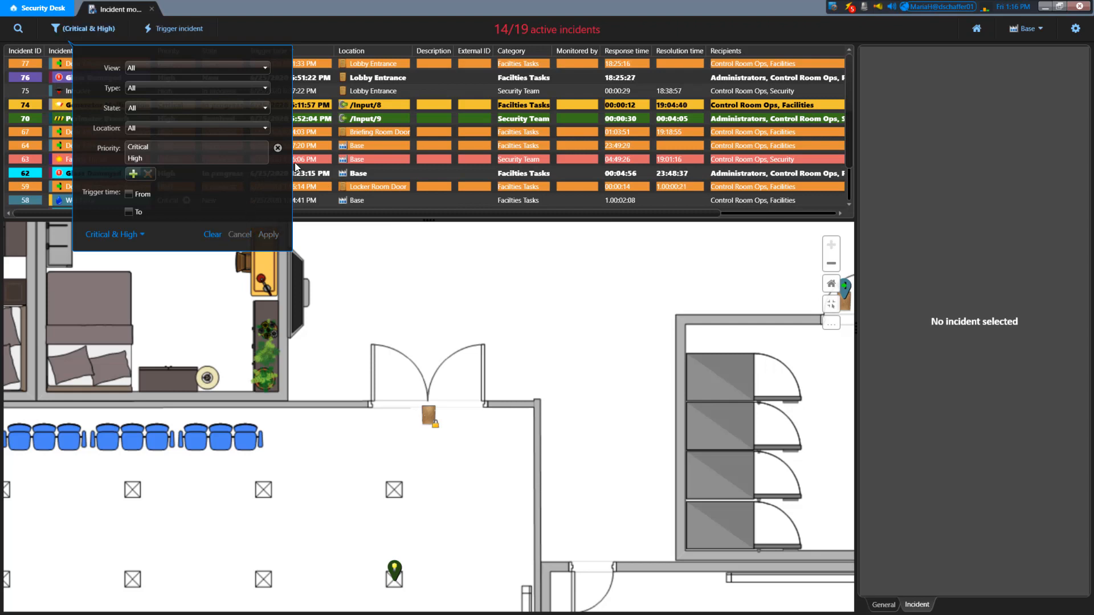
click(251, 33)
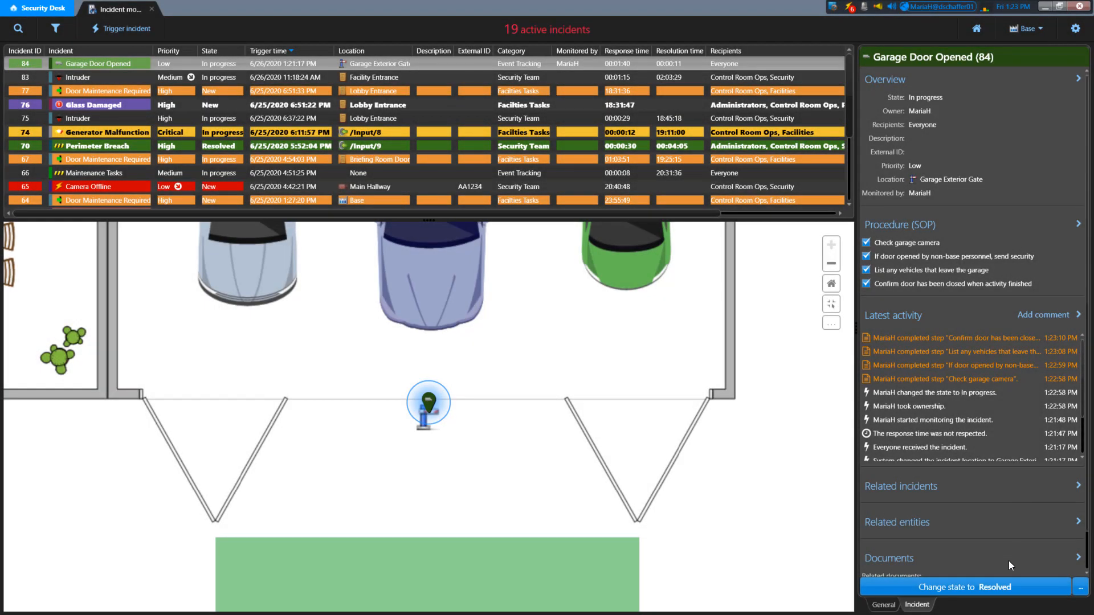
- Change the state of the Garage Door Opened incident to Resolved
click(984, 589)
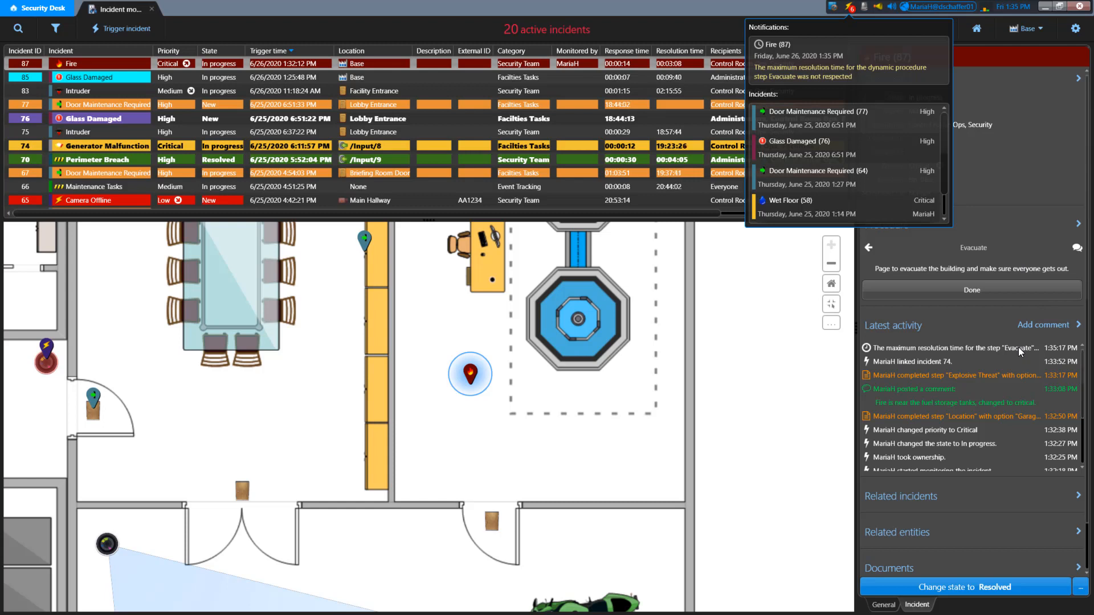
mouse_move(932, 67)
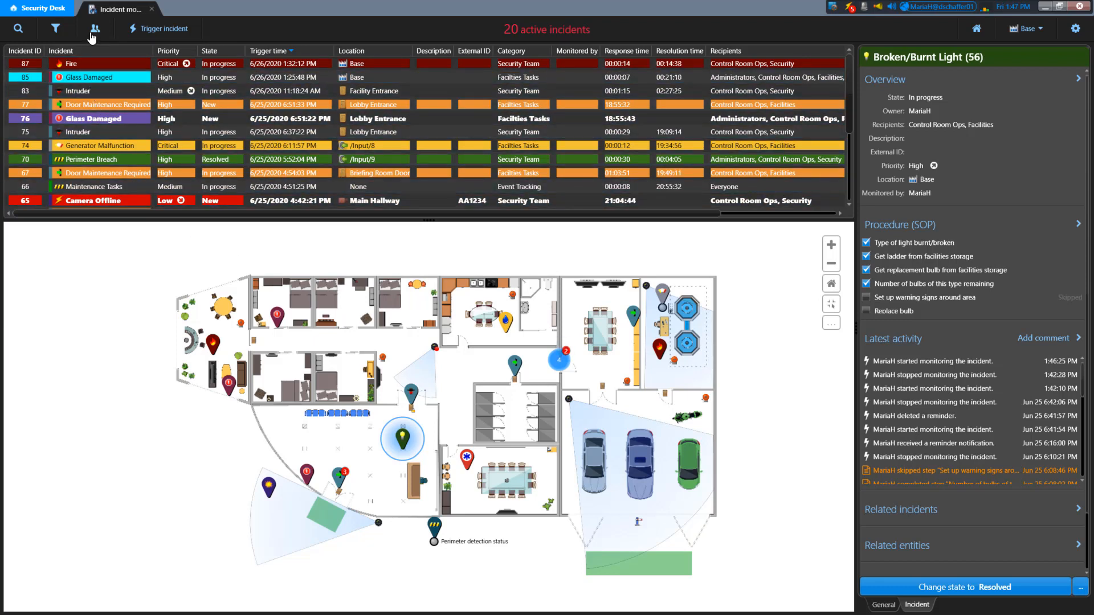
- Select the Facilities Team profile for the incident list and apply it
click(94, 29)
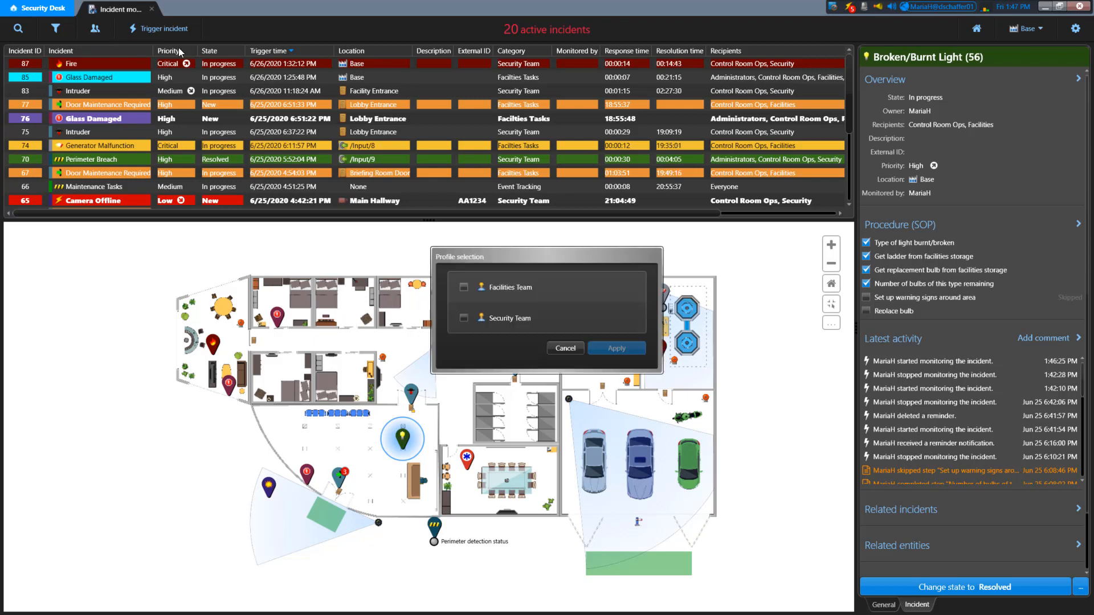
click(465, 287)
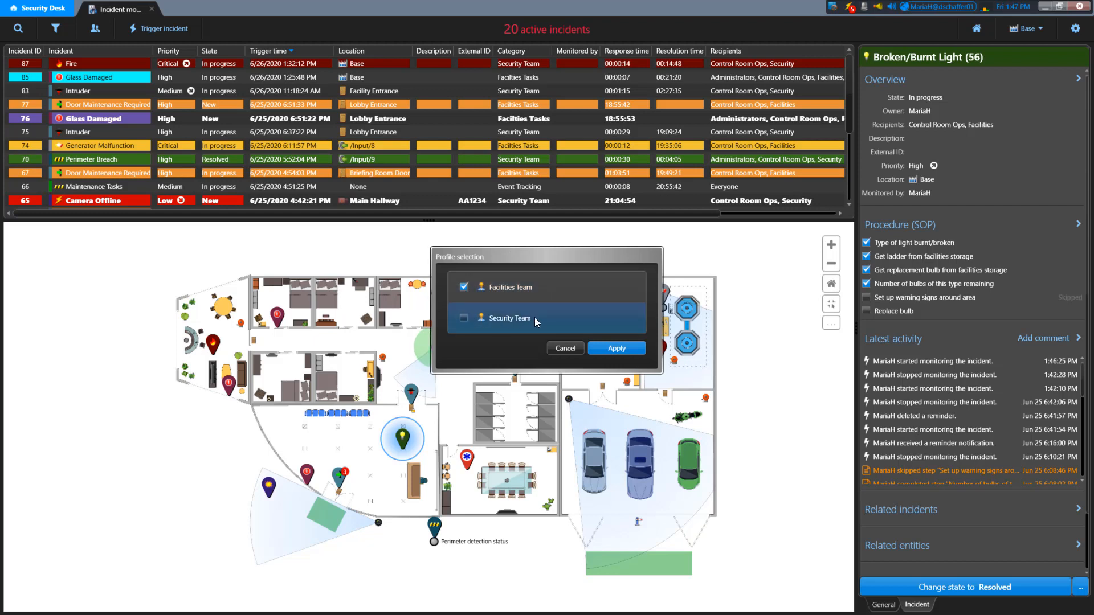
click(602, 345)
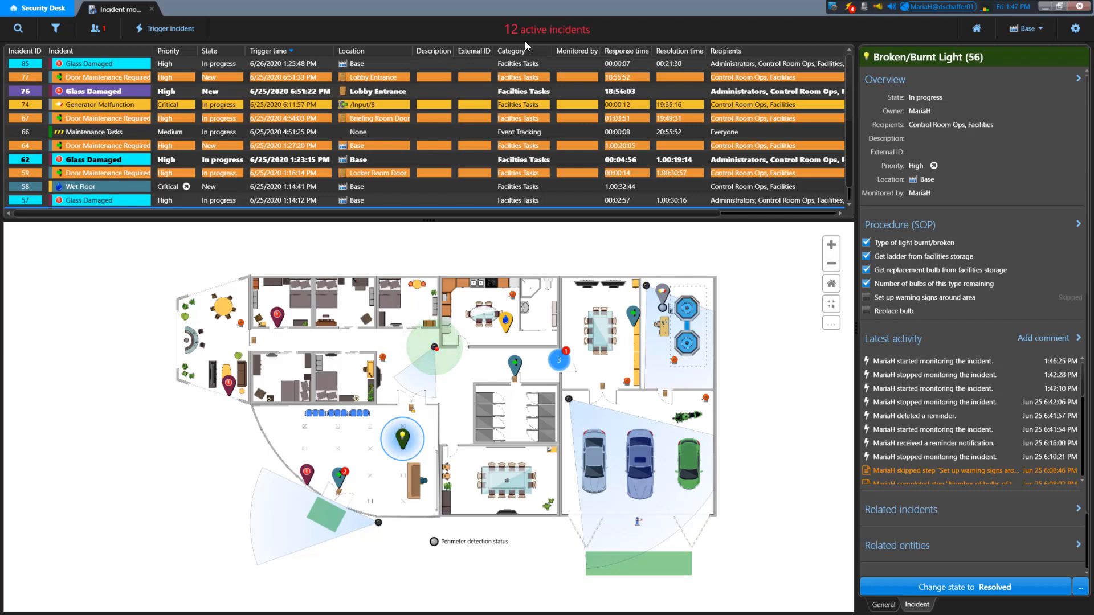
- Switch the profile selection from Facilities Team to Security Team and apply it
click(102, 32)
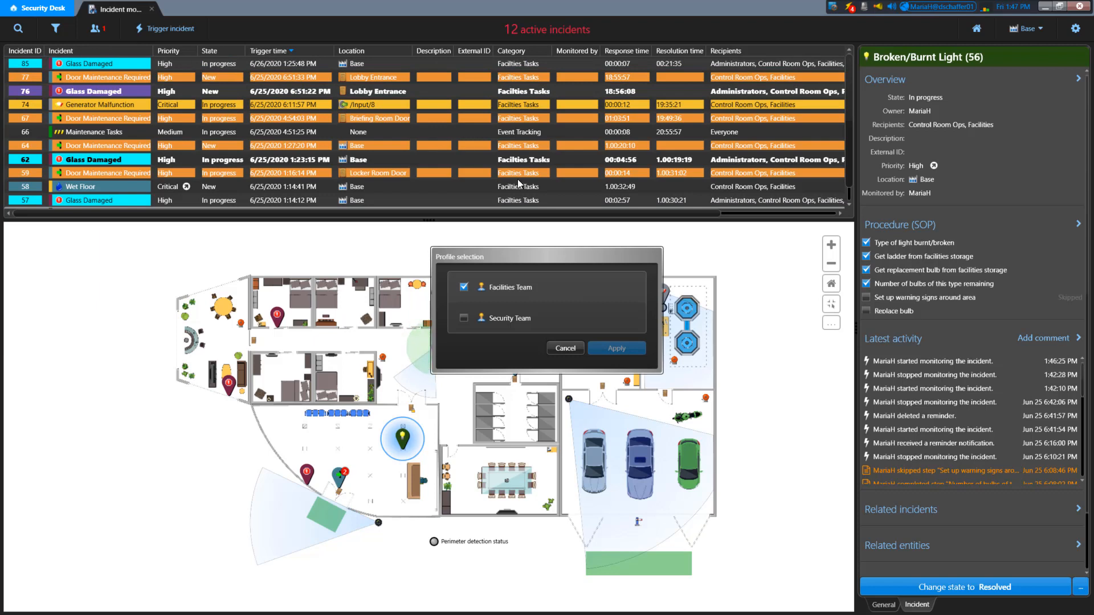
click(464, 287)
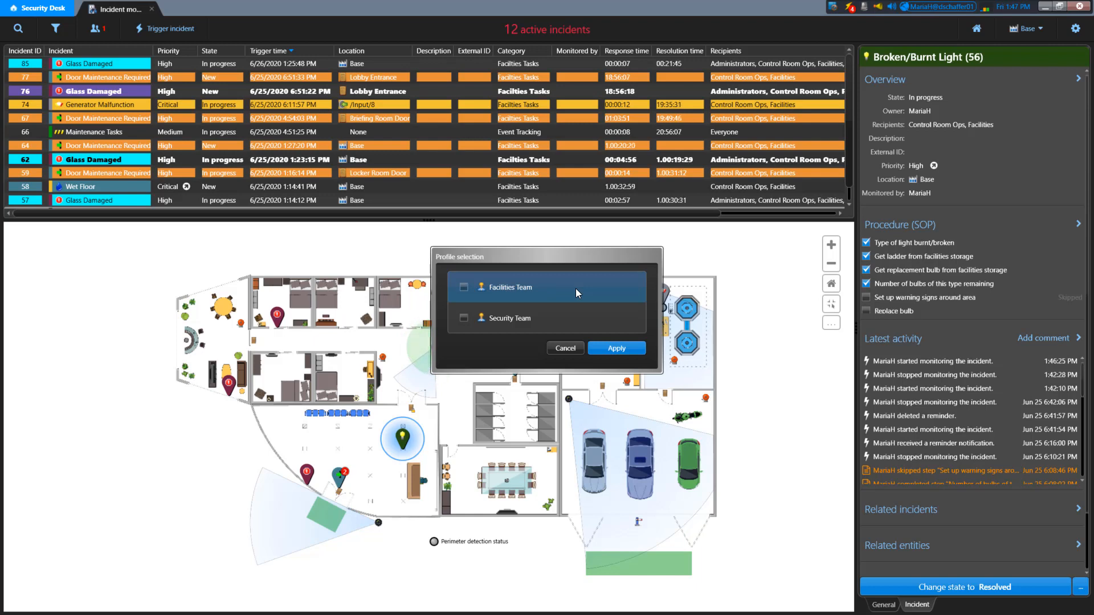
click(463, 319)
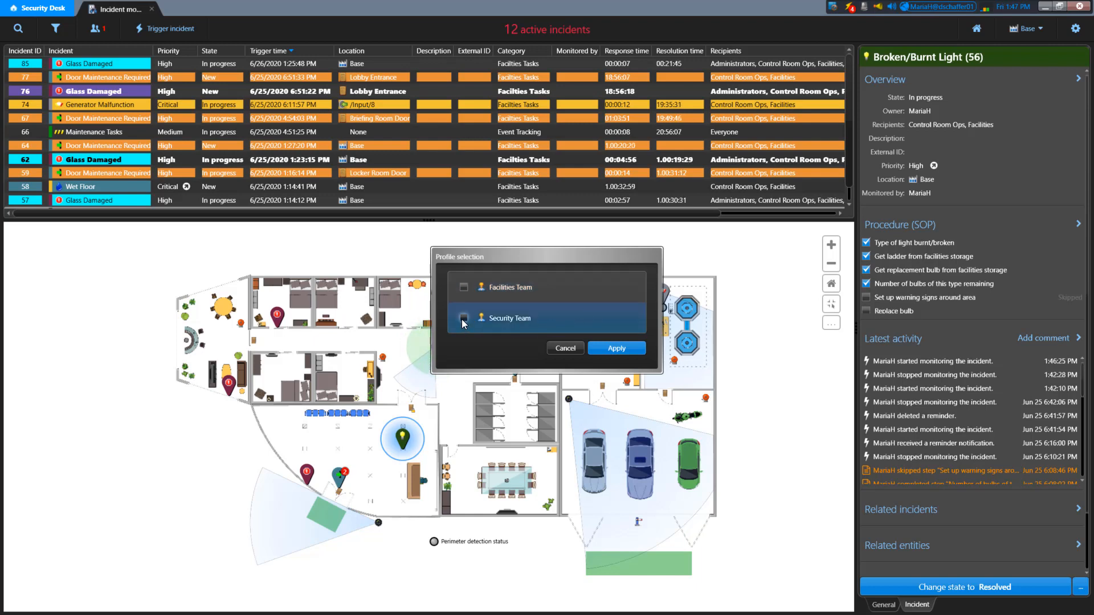
click(625, 351)
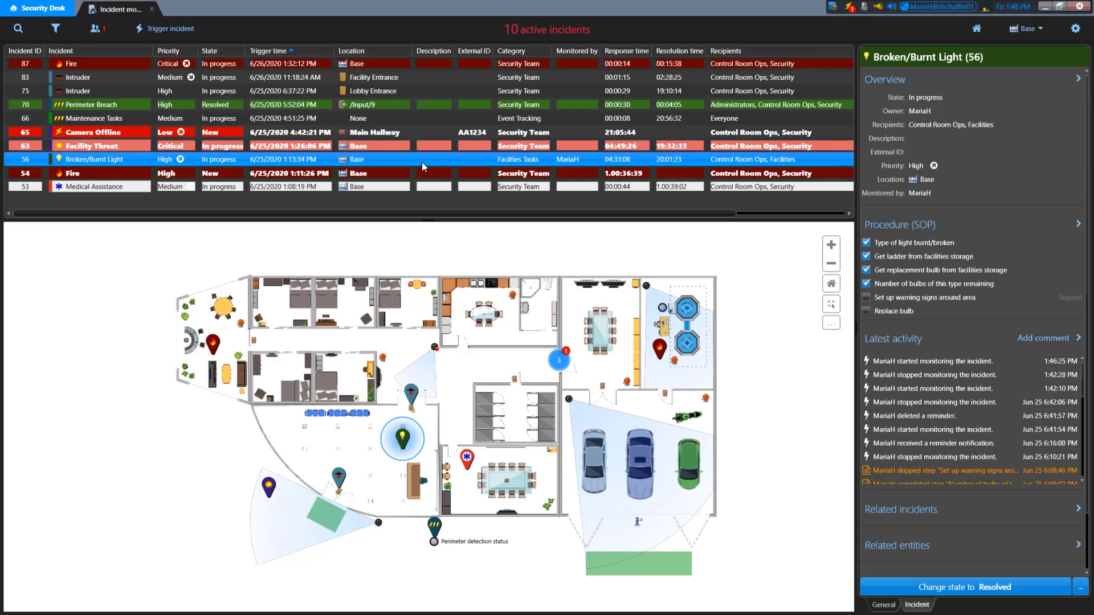
- Open the profile selection again
click(109, 33)
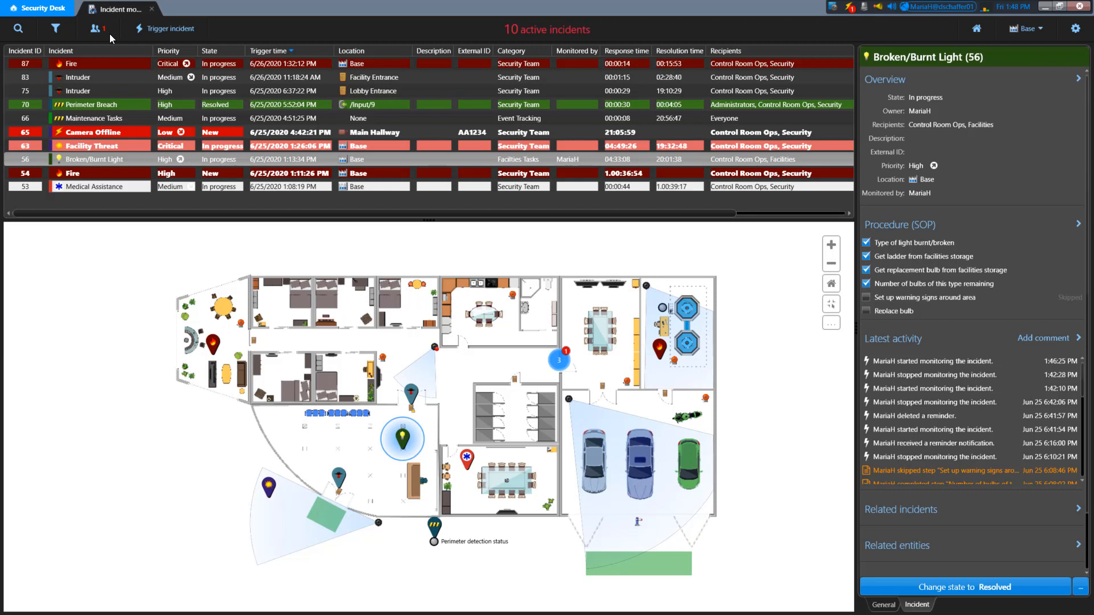